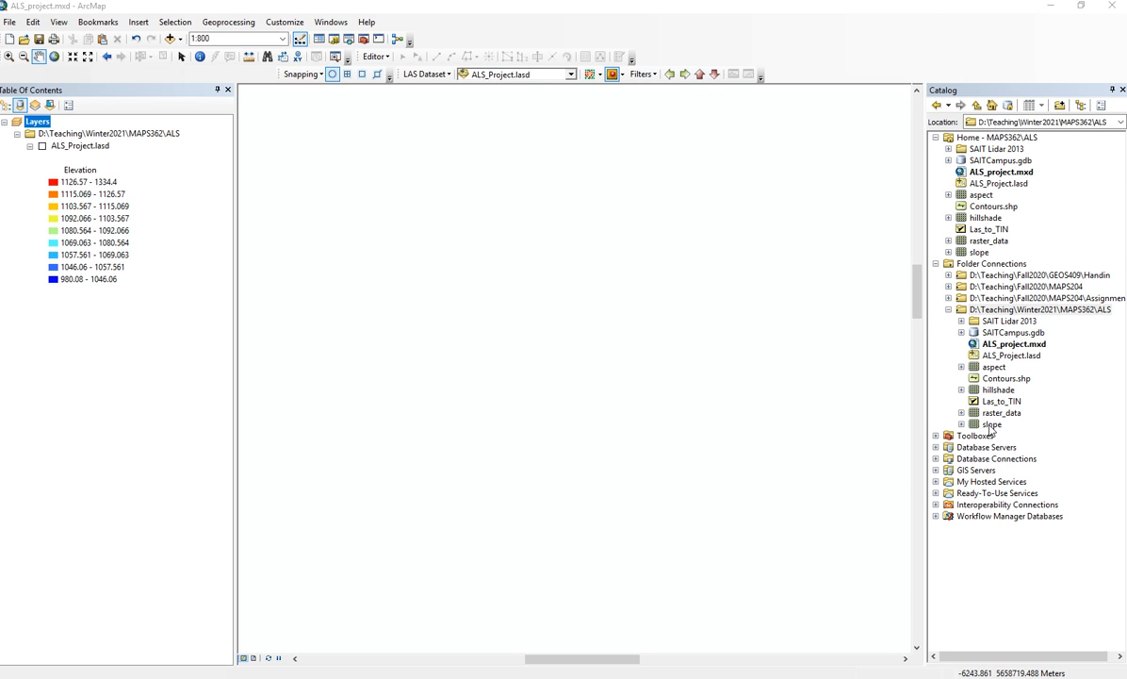
Add the raster_data grid from the MAPS362\ALS folder to the map and view its full campus area.
drag(1001, 412, 549, 377)
scroll(496, 312, down, 3)
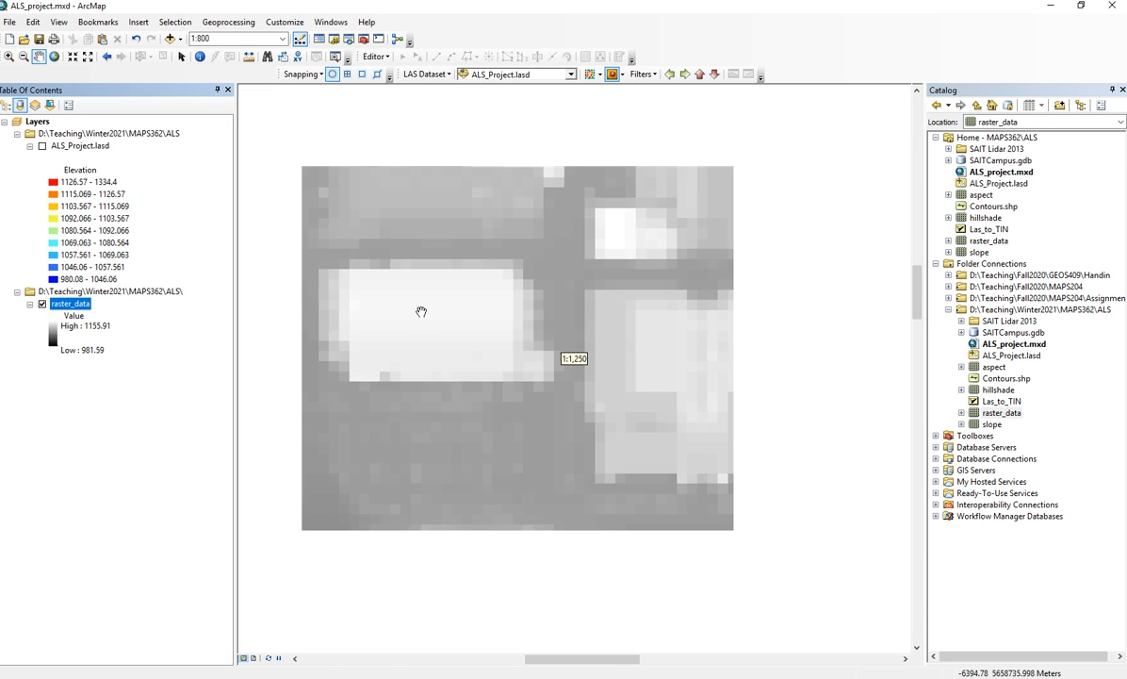
scroll(422, 312, down, 1)
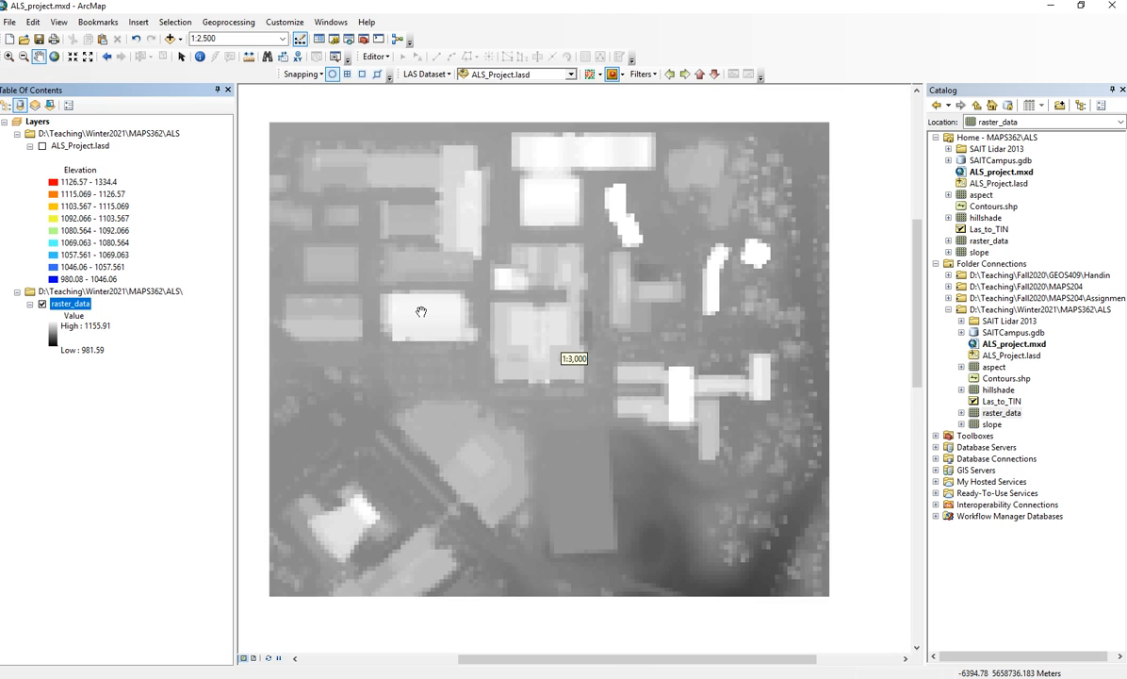
scroll(426, 304, down, 2)
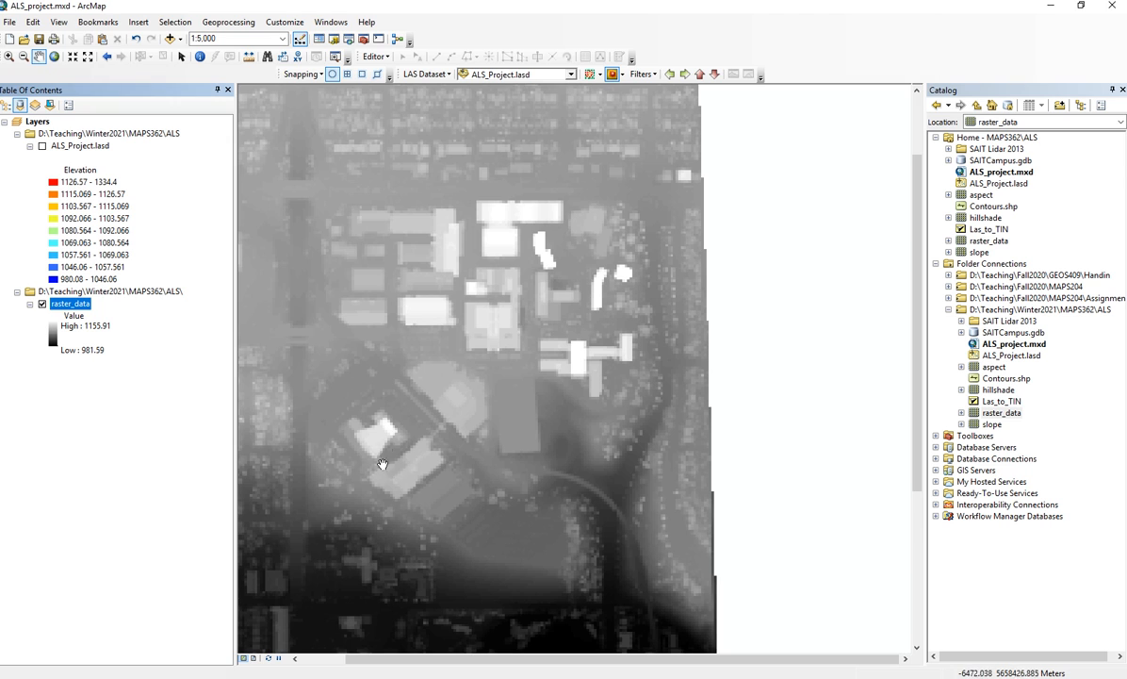
drag(444, 414, 601, 446)
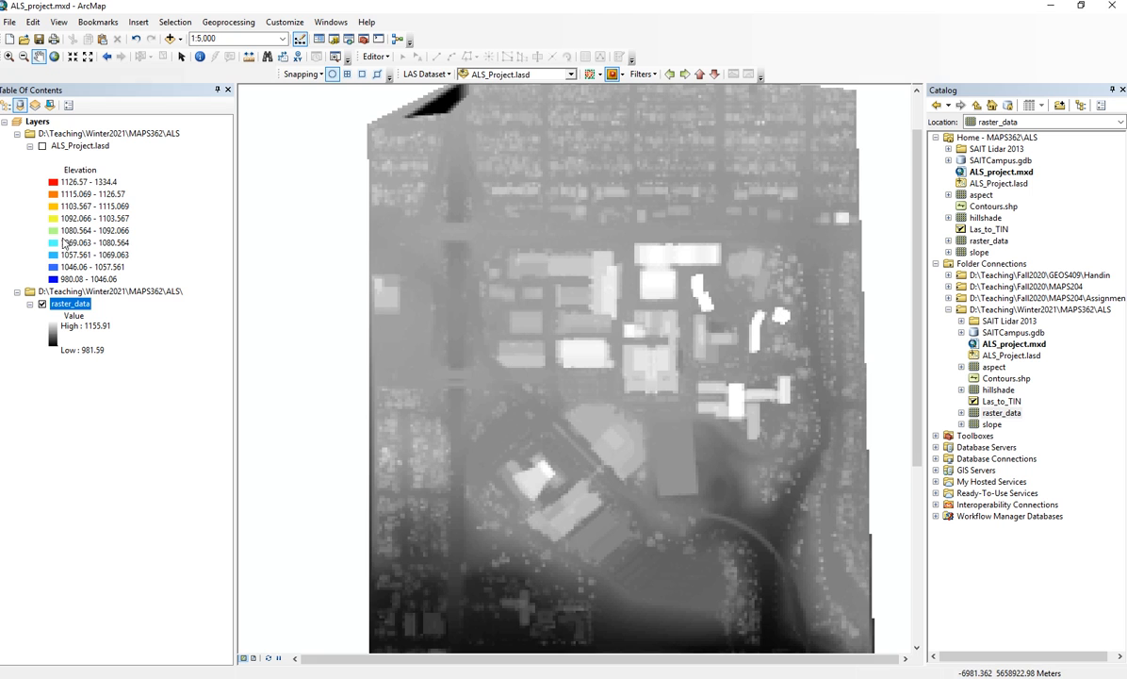
Show the ALS_Project.lasd layer over the campus buildings and symbolize its LAS points by elevation.
click(41, 145)
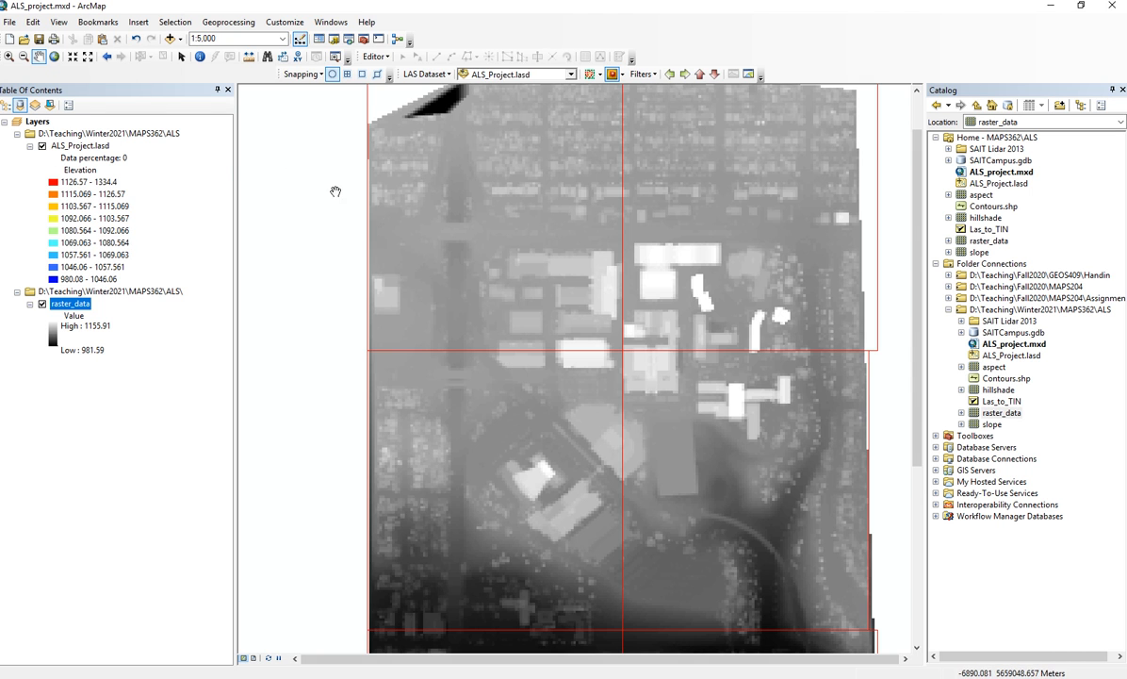
scroll(677, 312, up, 3)
scroll(677, 312, up, 3)
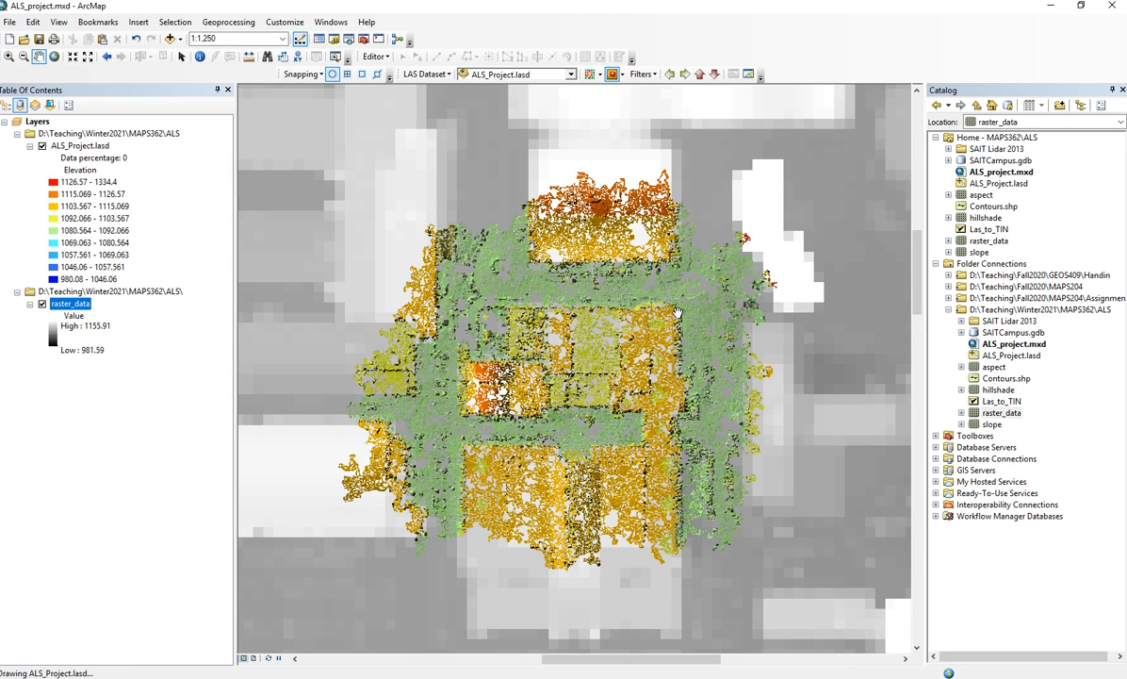
click(592, 75)
click(604, 91)
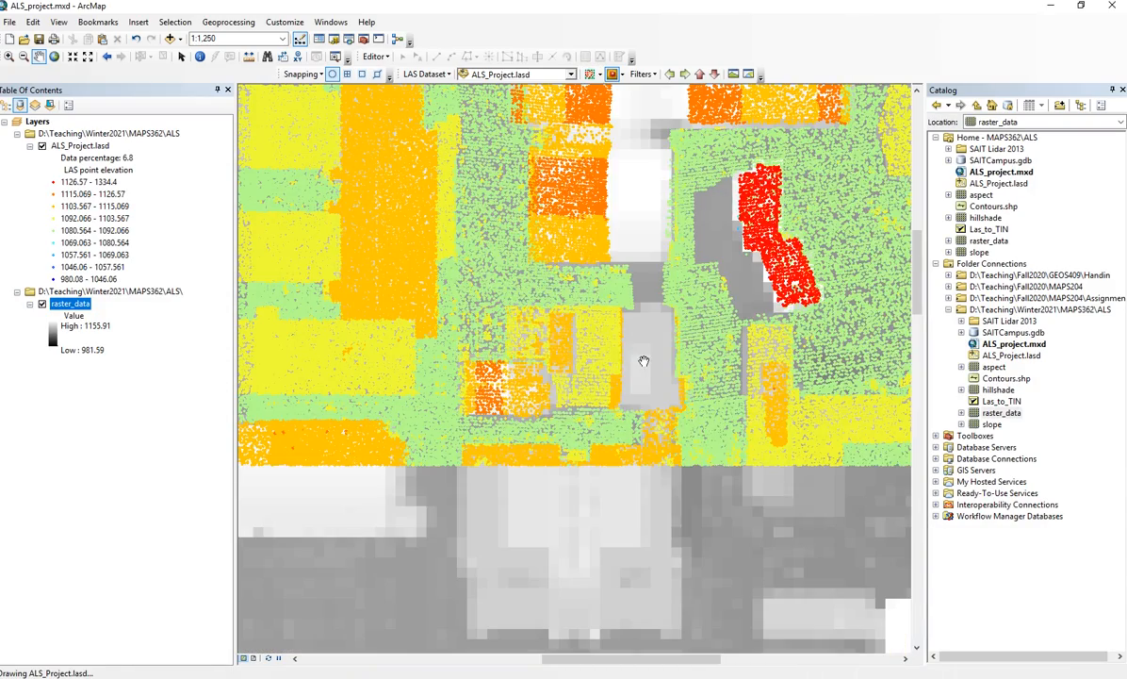
scroll(641, 260, up, 1)
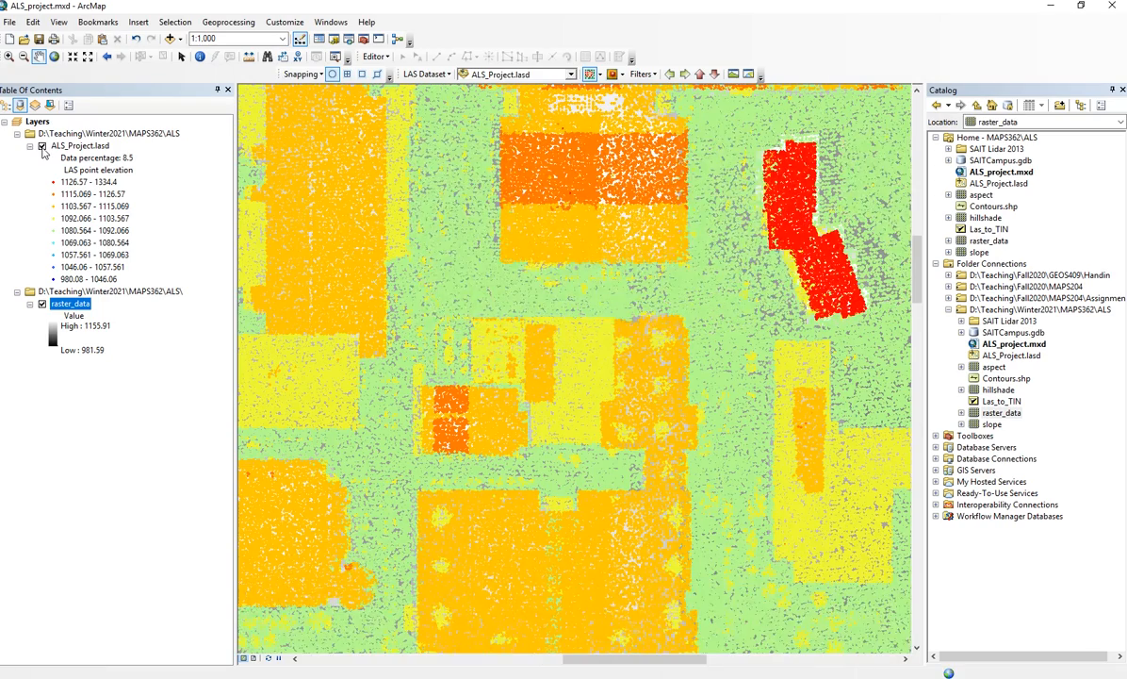
Compare the raster_data cells with the LAS points at a building edge by toggling the ALS_Project.lasd layer.
click(41, 147)
click(41, 147)
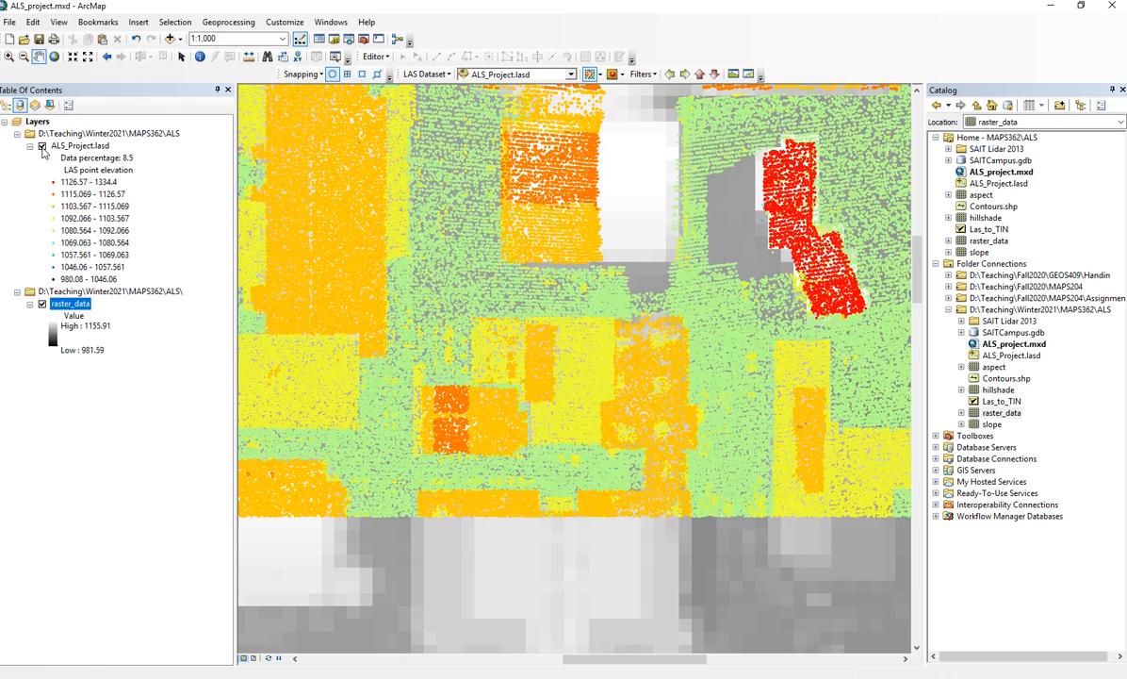
click(41, 147)
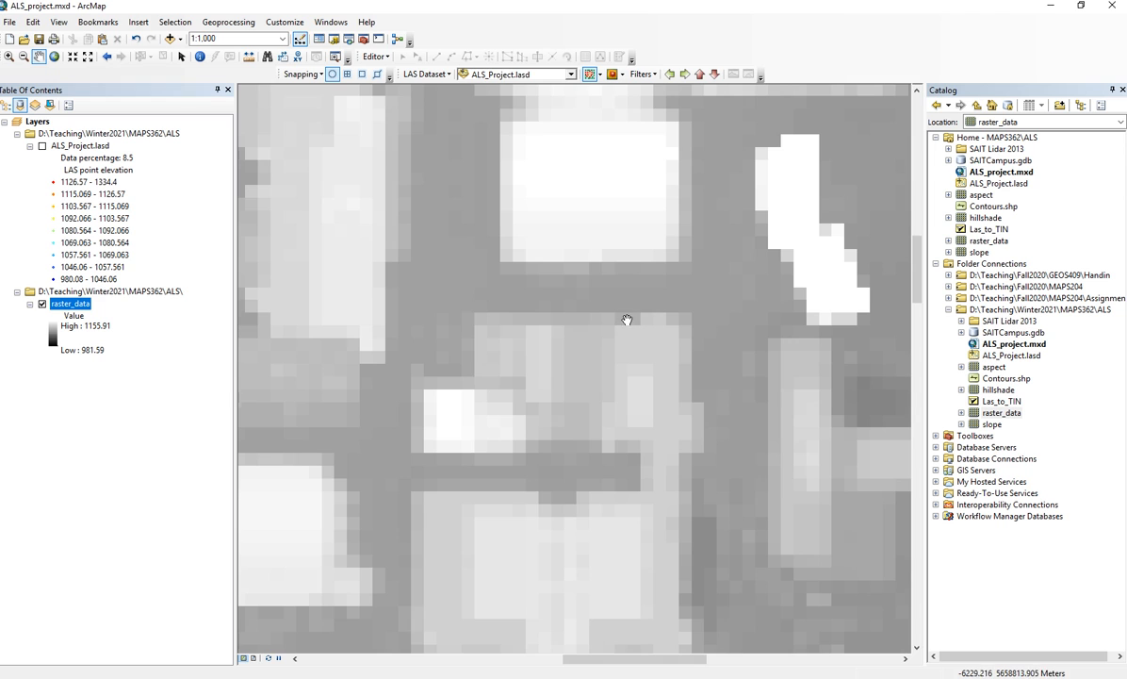
scroll(627, 320, down, 5)
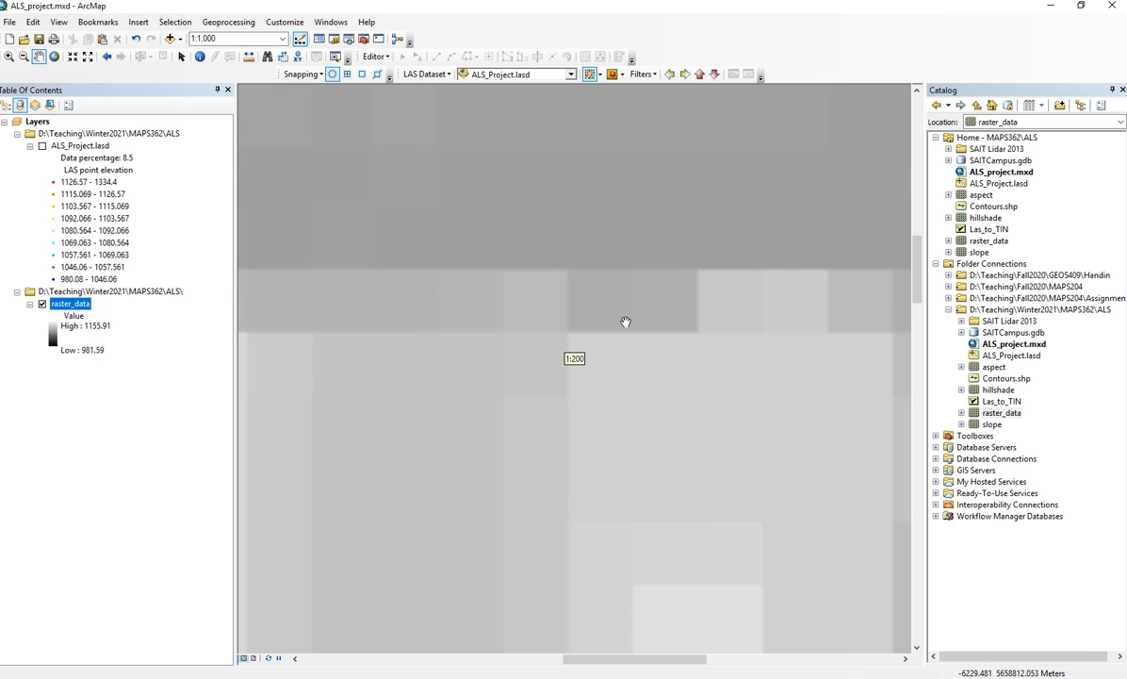
scroll(626, 322, down, 2)
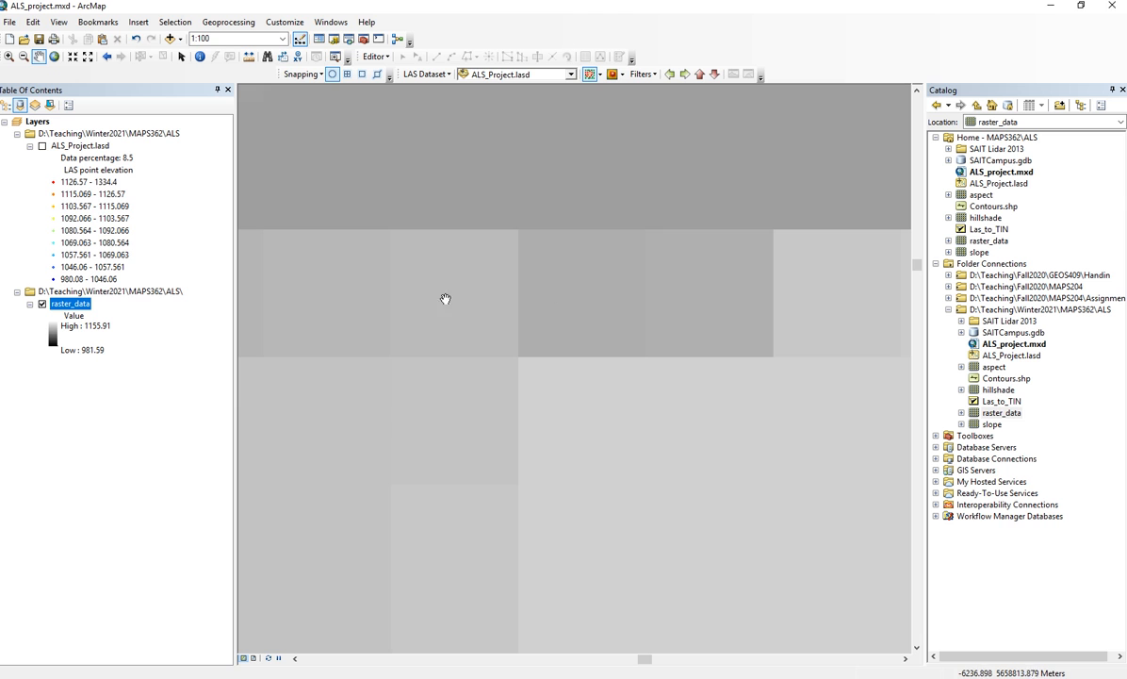
click(42, 146)
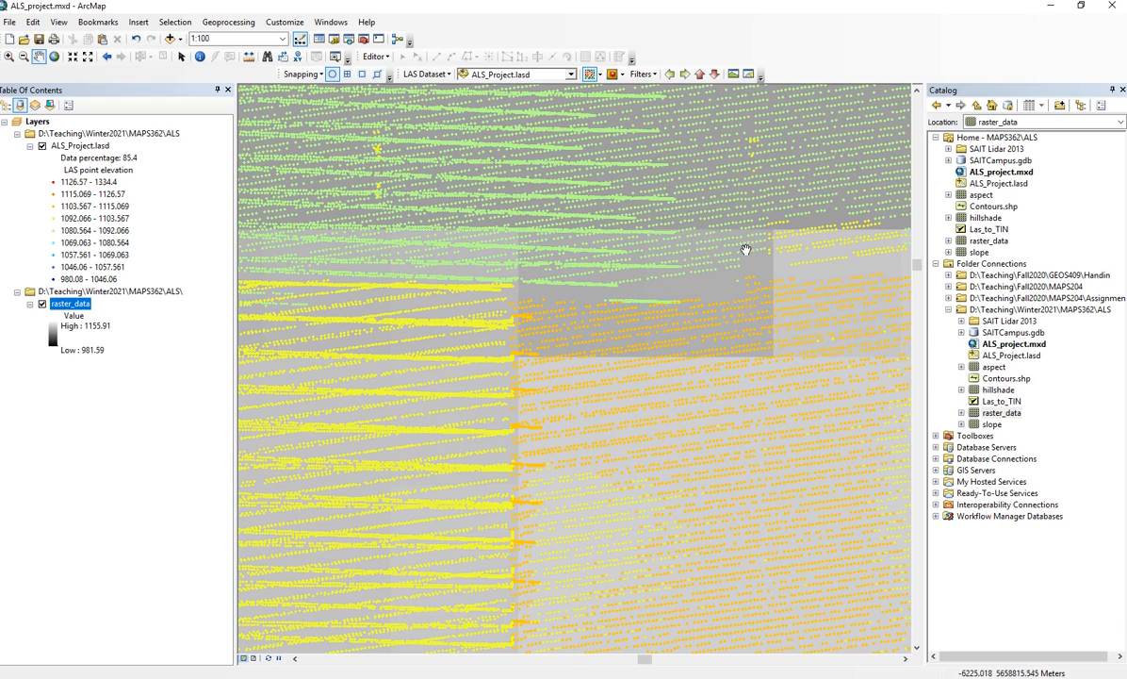
scroll(671, 382, up, 2)
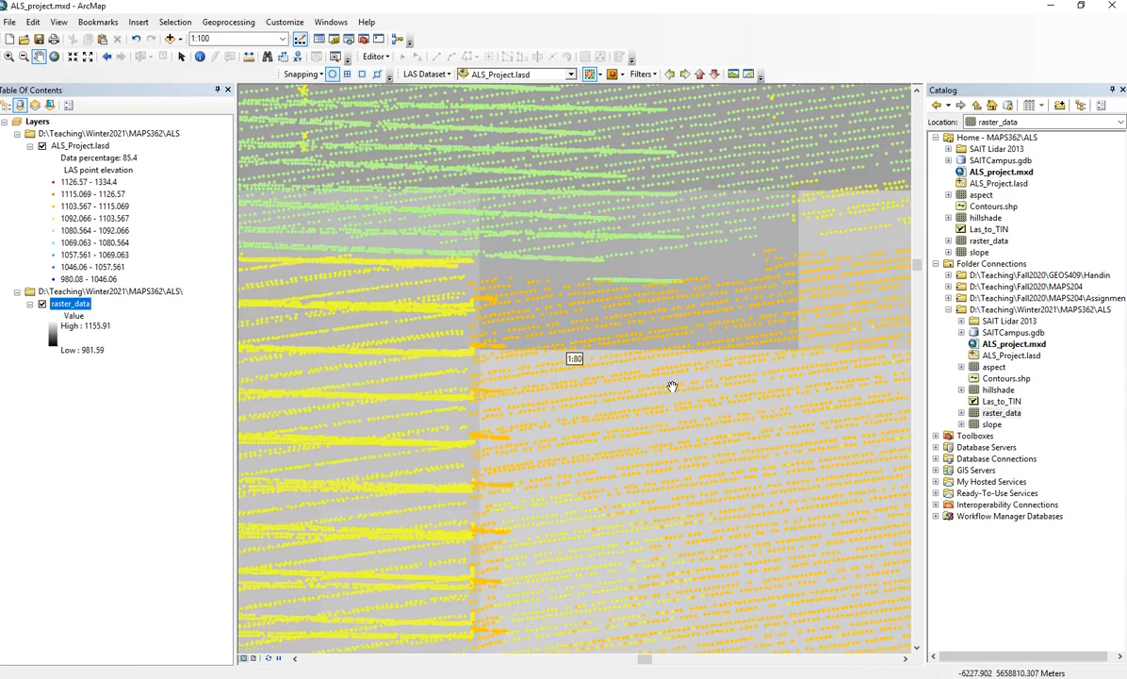
scroll(673, 385, down, 2)
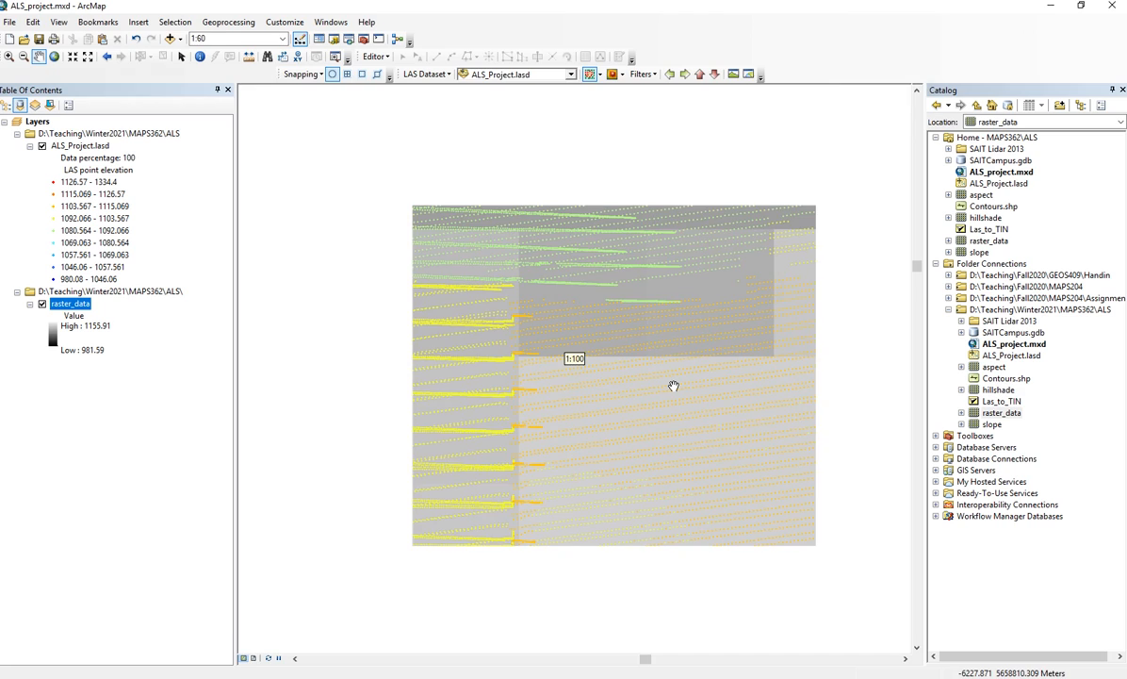
scroll(673, 385, down, 5)
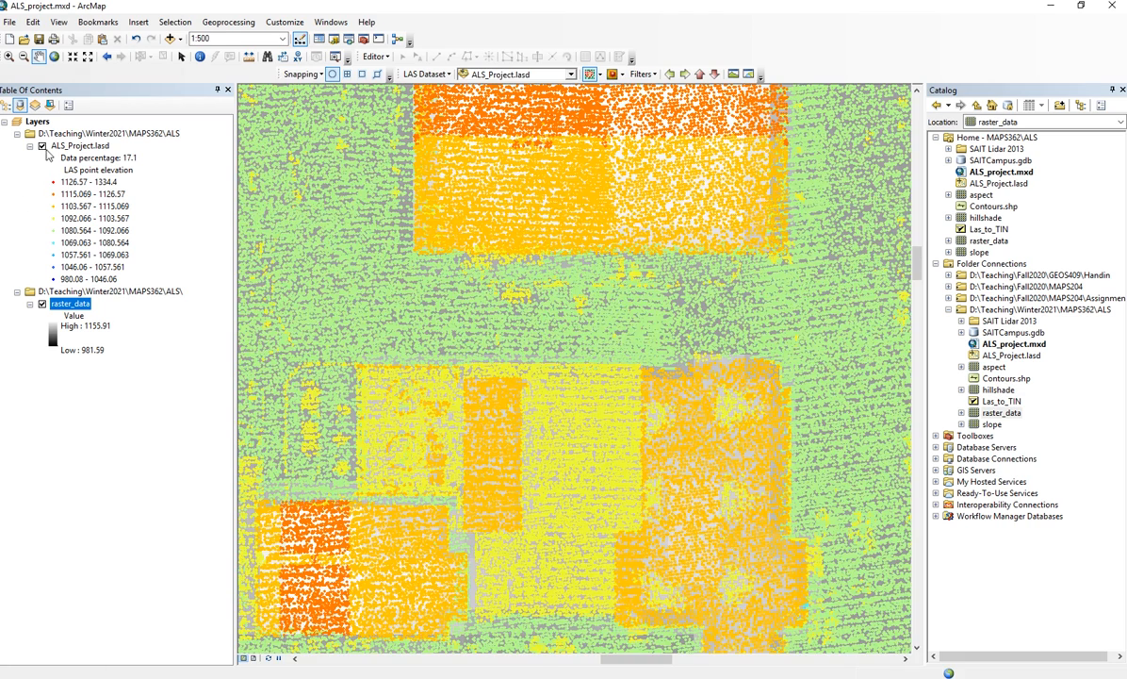
Hide the ALS_Project.lasd layer and examine how the campus buildings and trees appear in raster_data.
click(41, 146)
scroll(585, 368, down, 3)
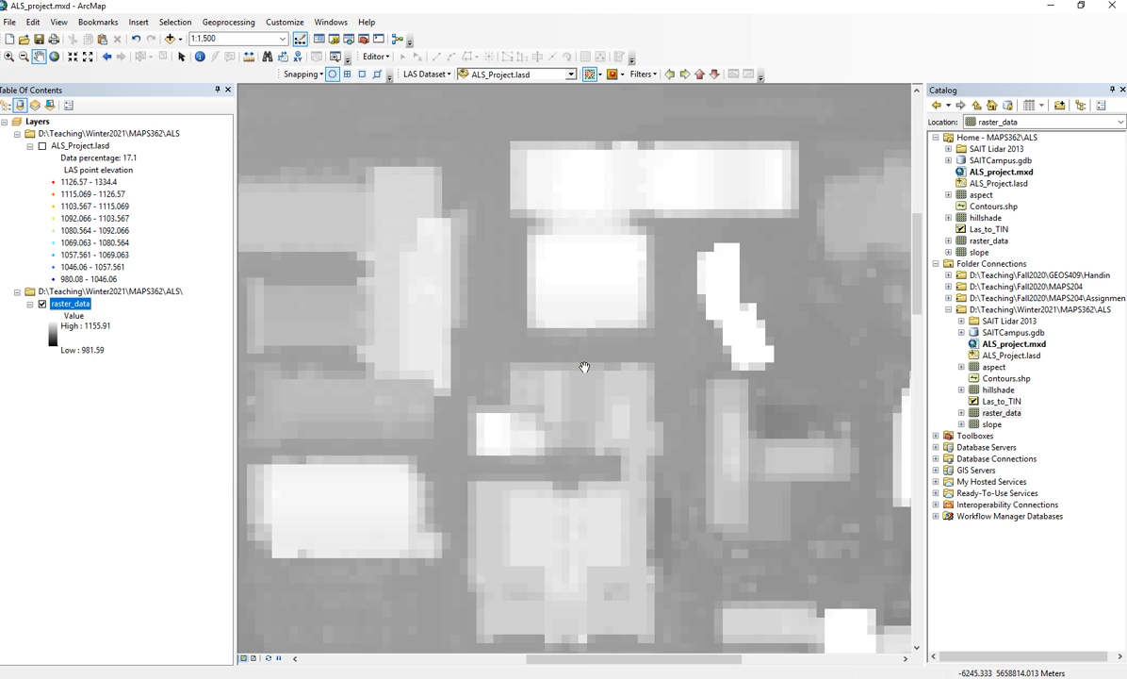
scroll(585, 368, down, 2)
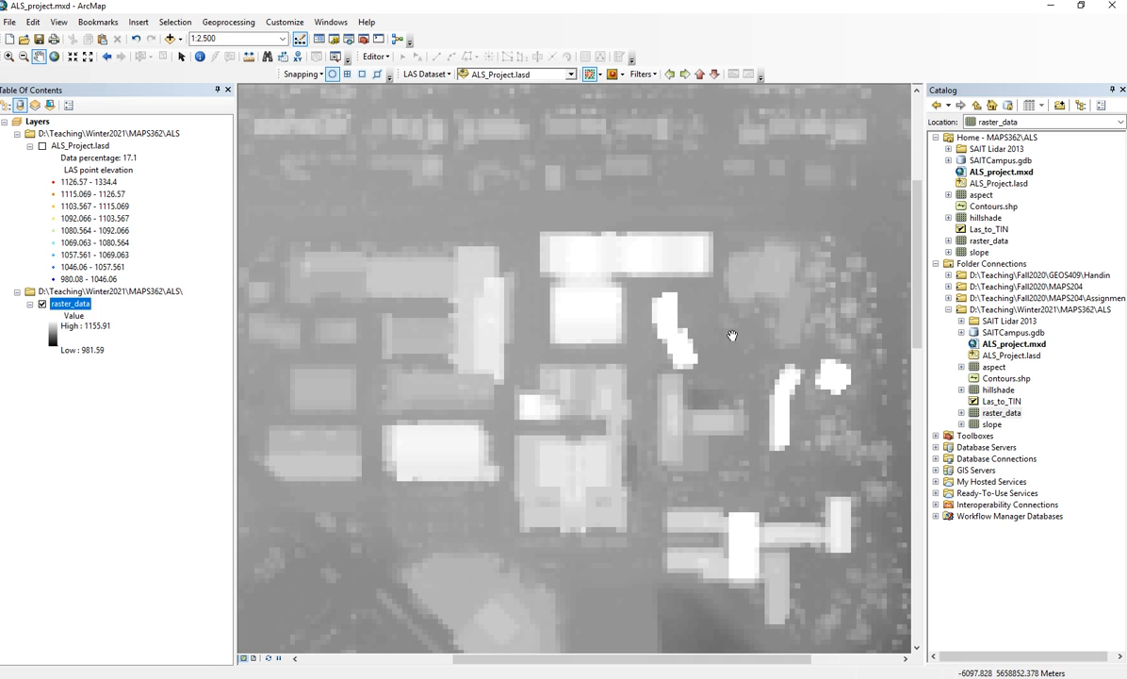
drag(642, 343, 630, 285)
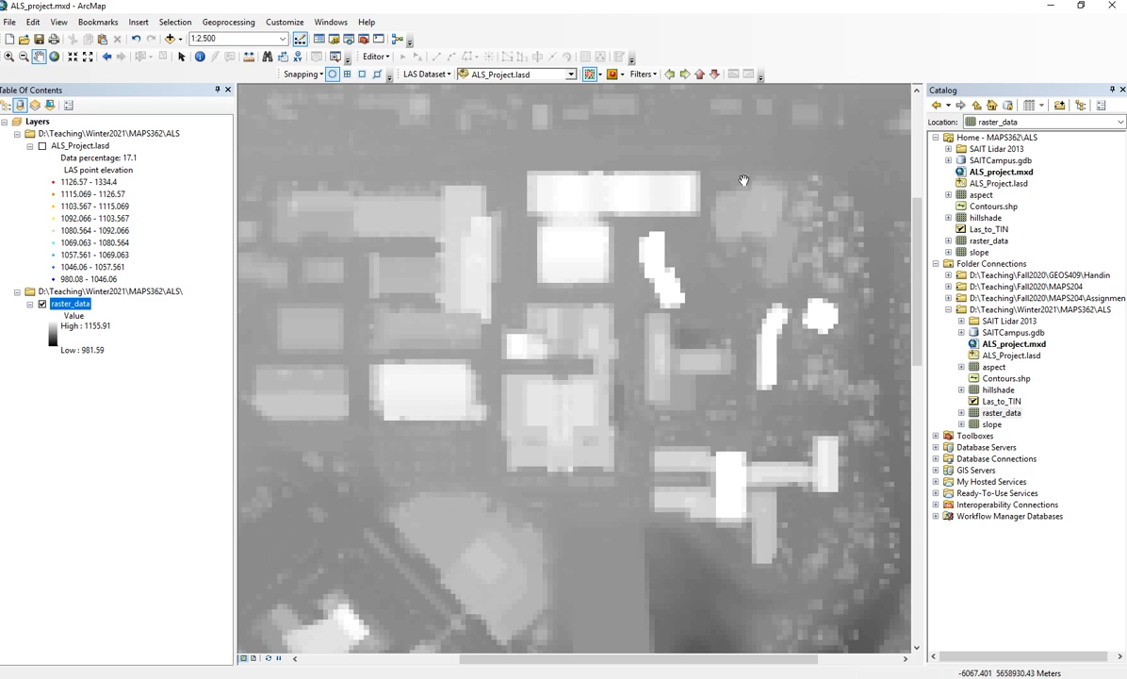
drag(749, 277, 624, 318)
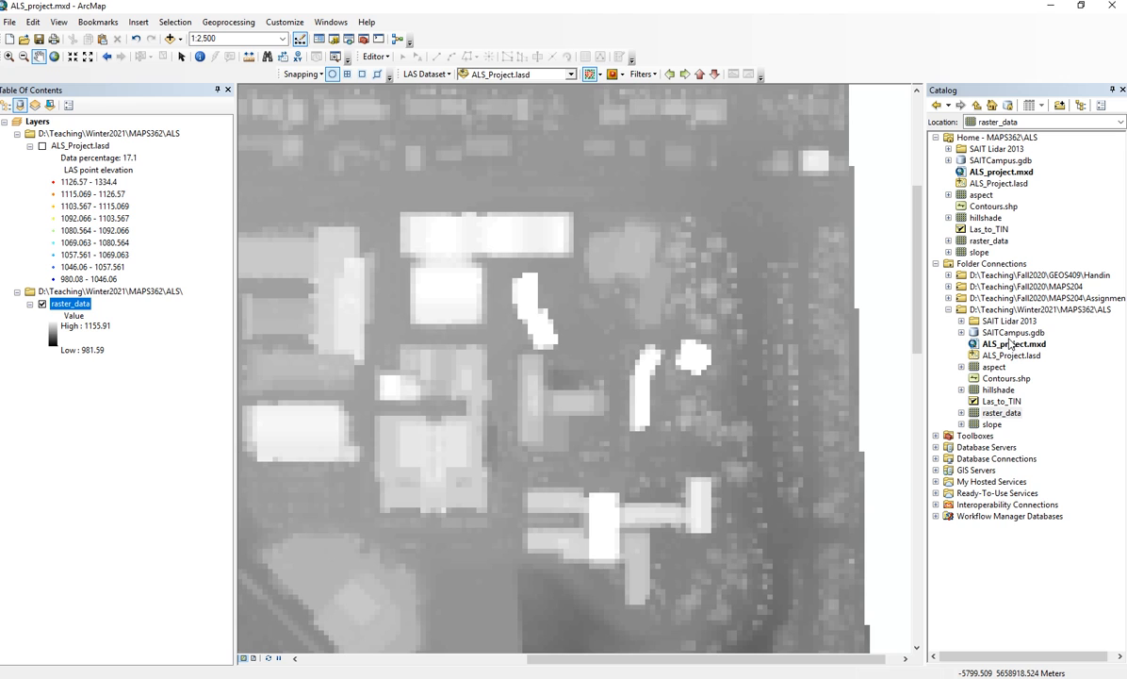
Open the tool search, filter the LAS dataset to Ground points, and show the ALS_Project.lasd layer.
click(349, 39)
drag(1040, 138, 912, 174)
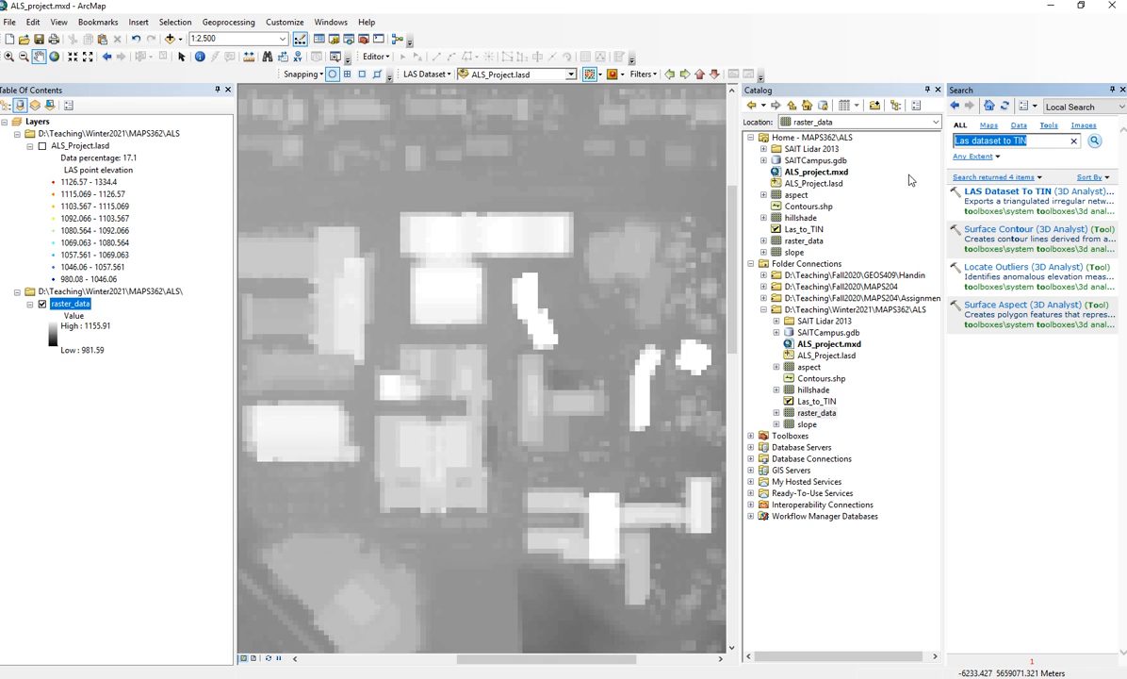
click(643, 73)
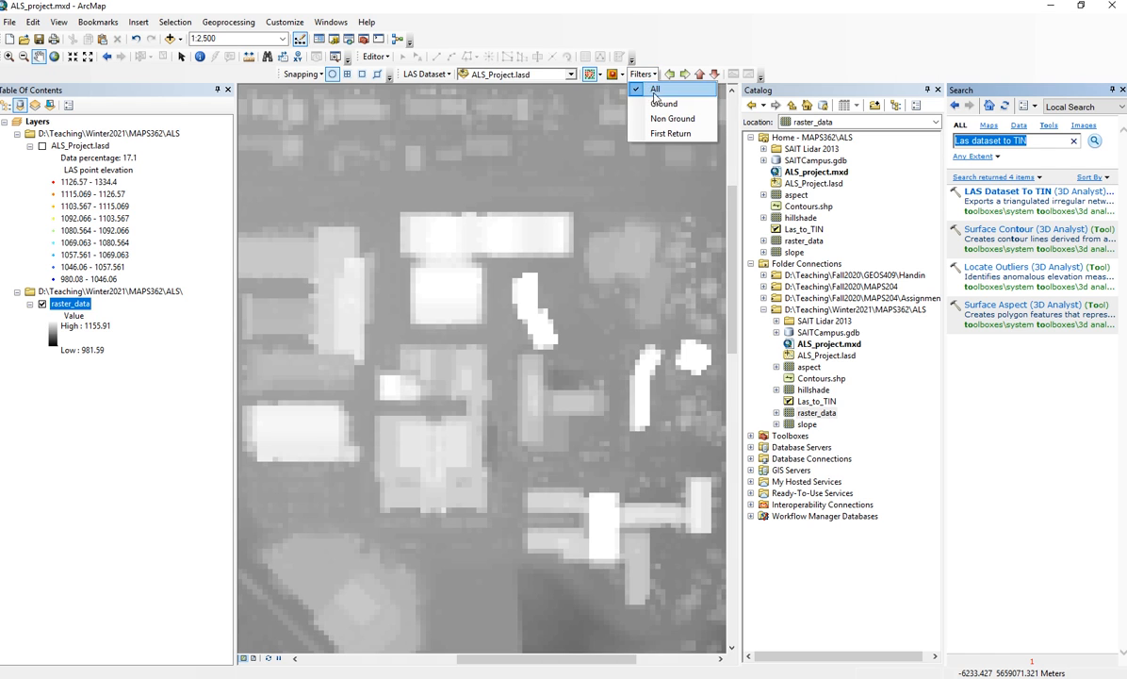
click(657, 105)
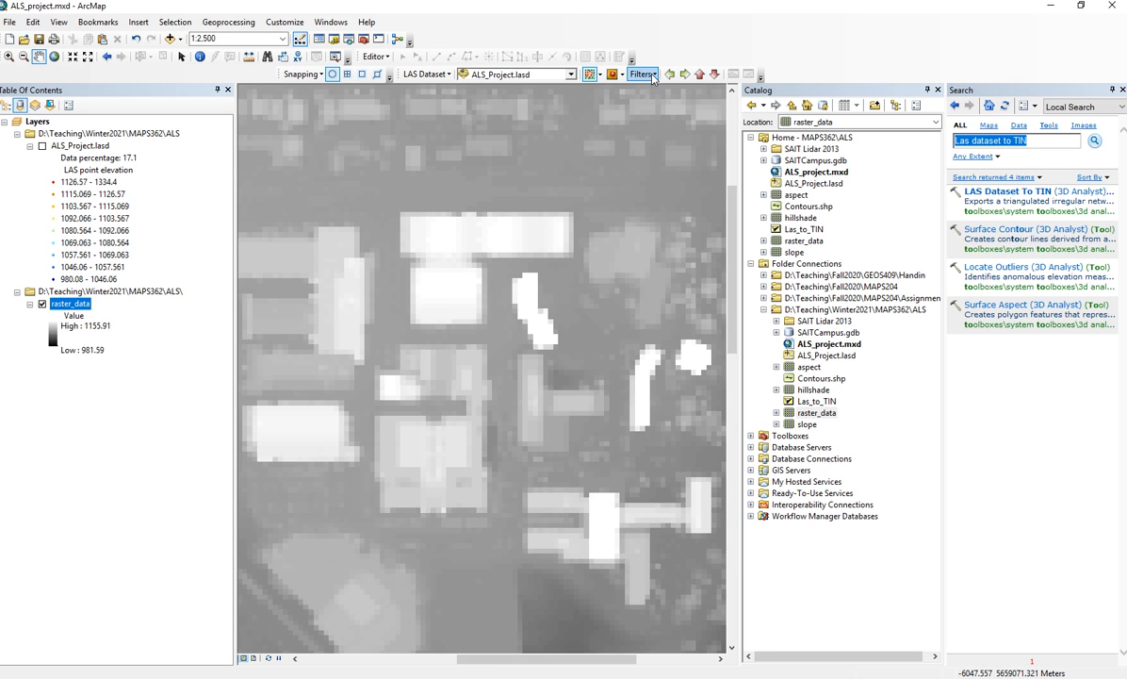
click(41, 146)
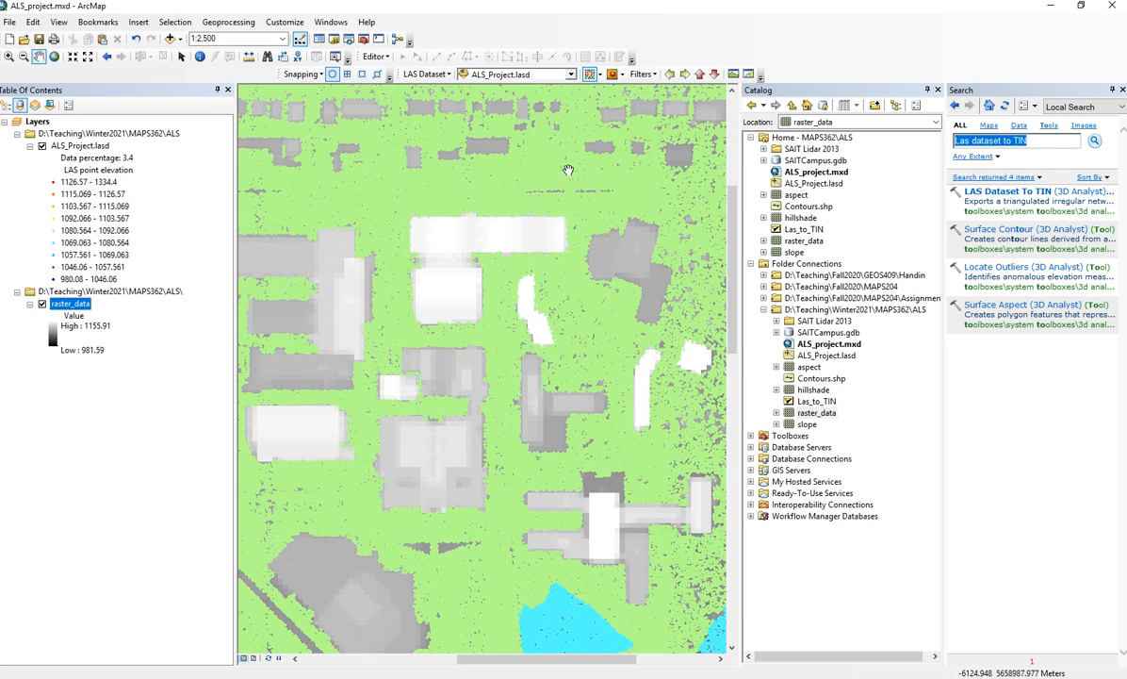
Search for "Las dataset to raster" and open the LAS Dataset To Raster conversion tool.
click(1043, 138)
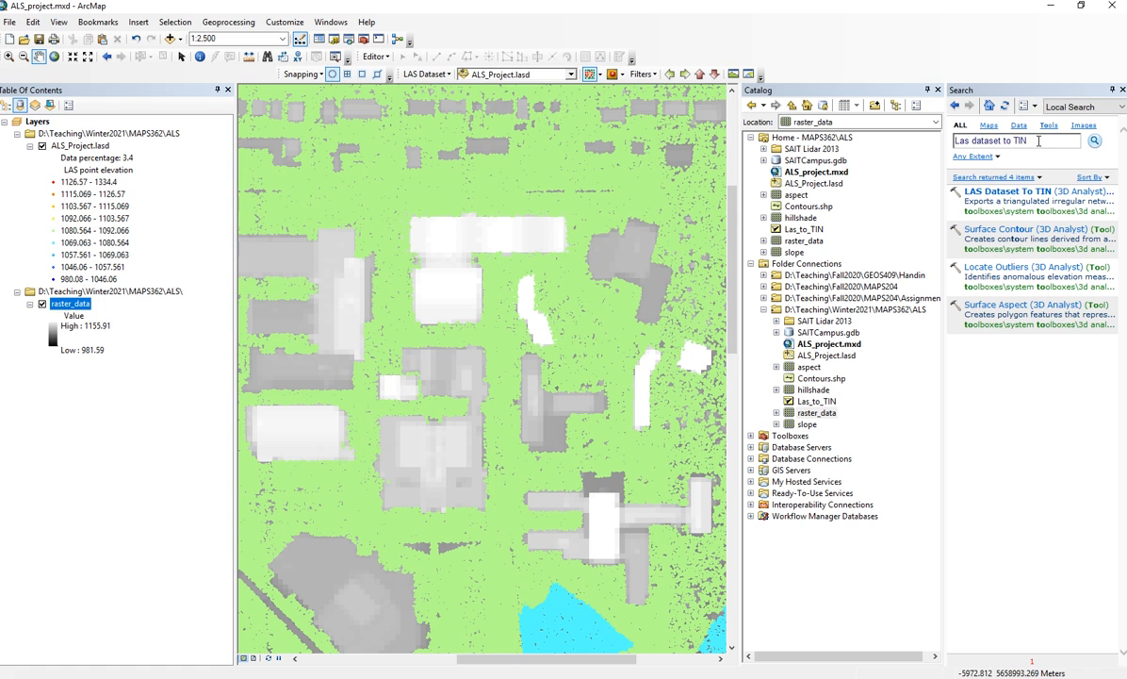
double_click(1017, 144)
text(raster)
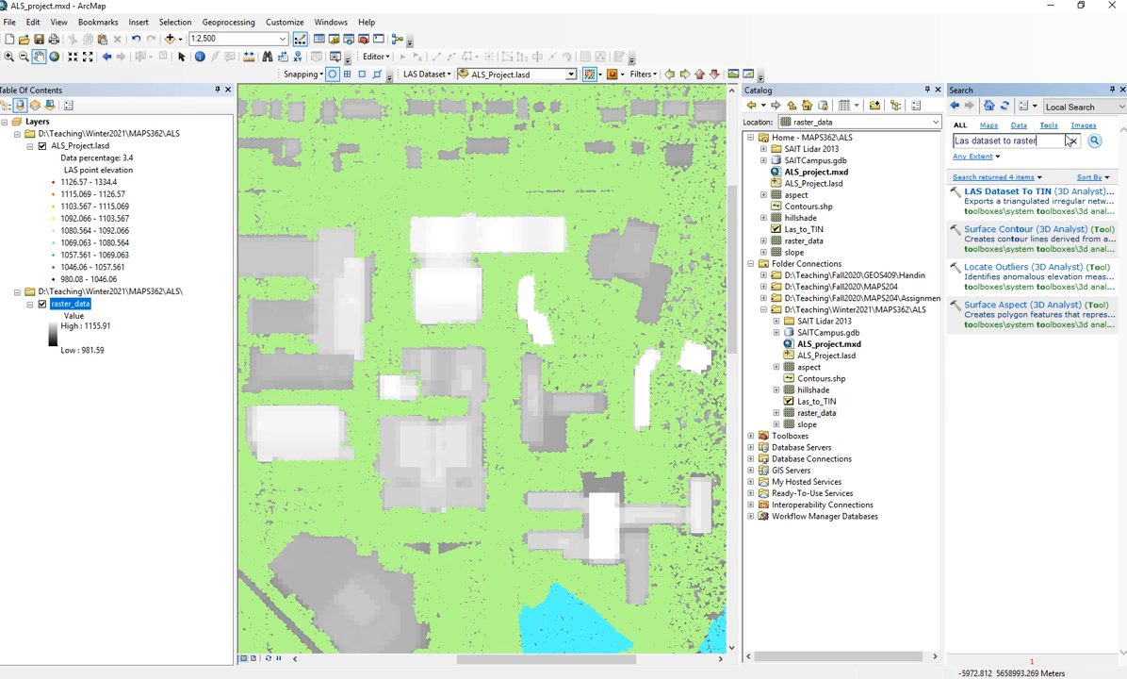
key(Return)
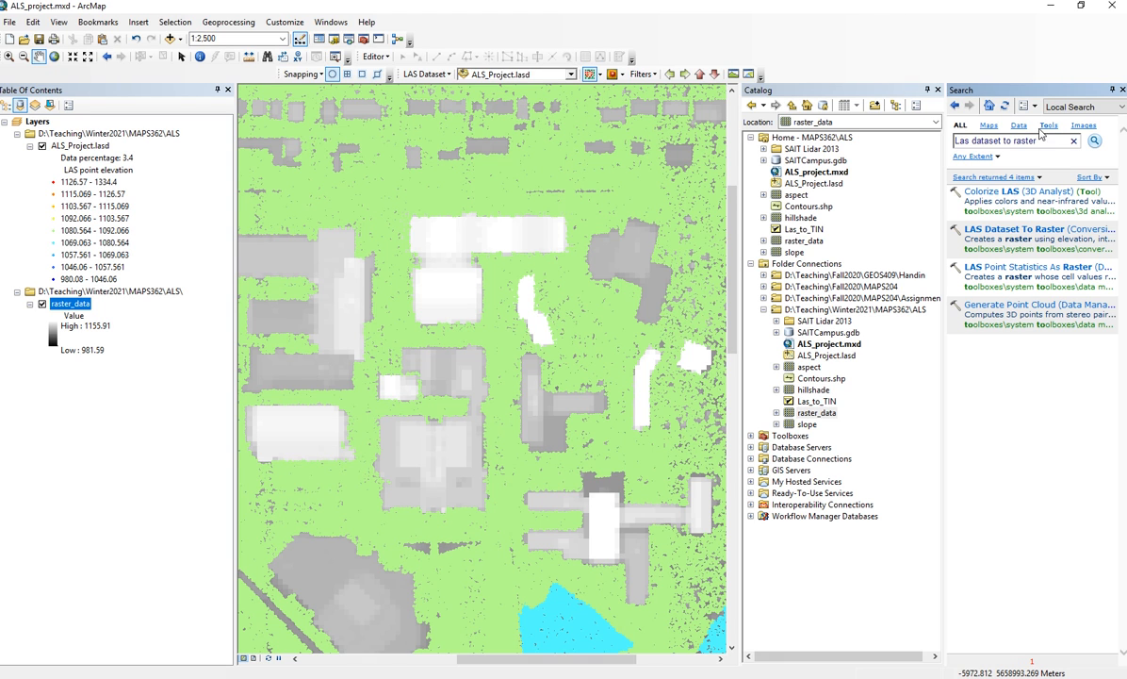
click(1036, 229)
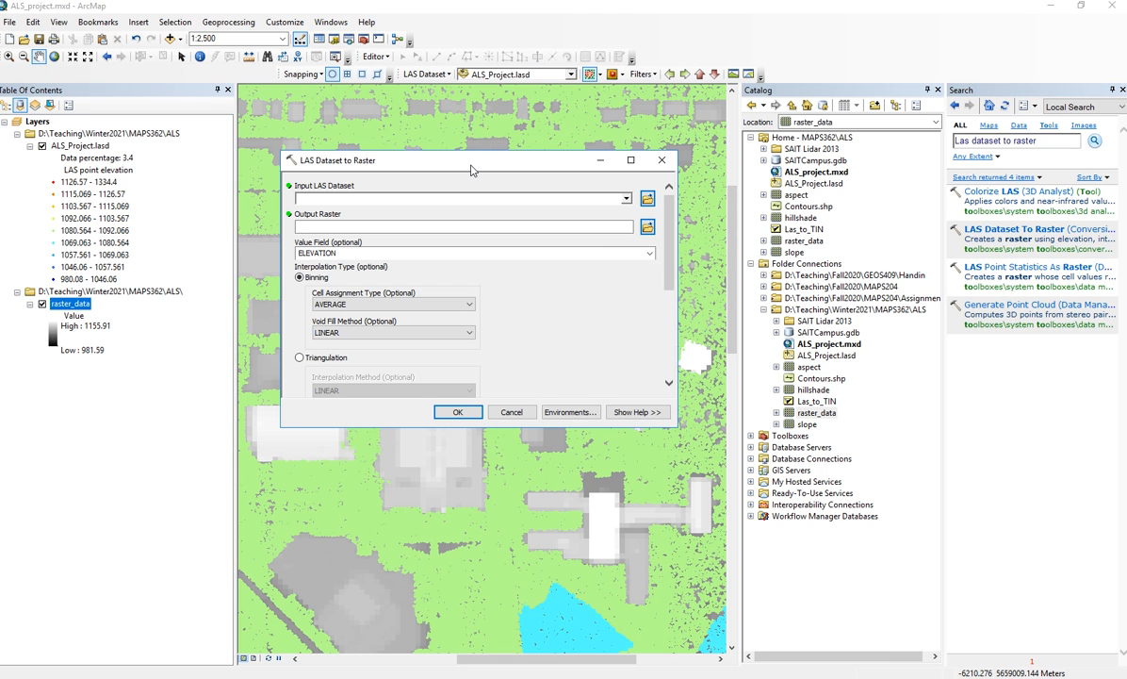
Set ALS_Project.lasd as the input LAS dataset and save the output raster as BEM_proj in the MAPS362\ALS home folder.
drag(472, 169, 475, 159)
click(630, 190)
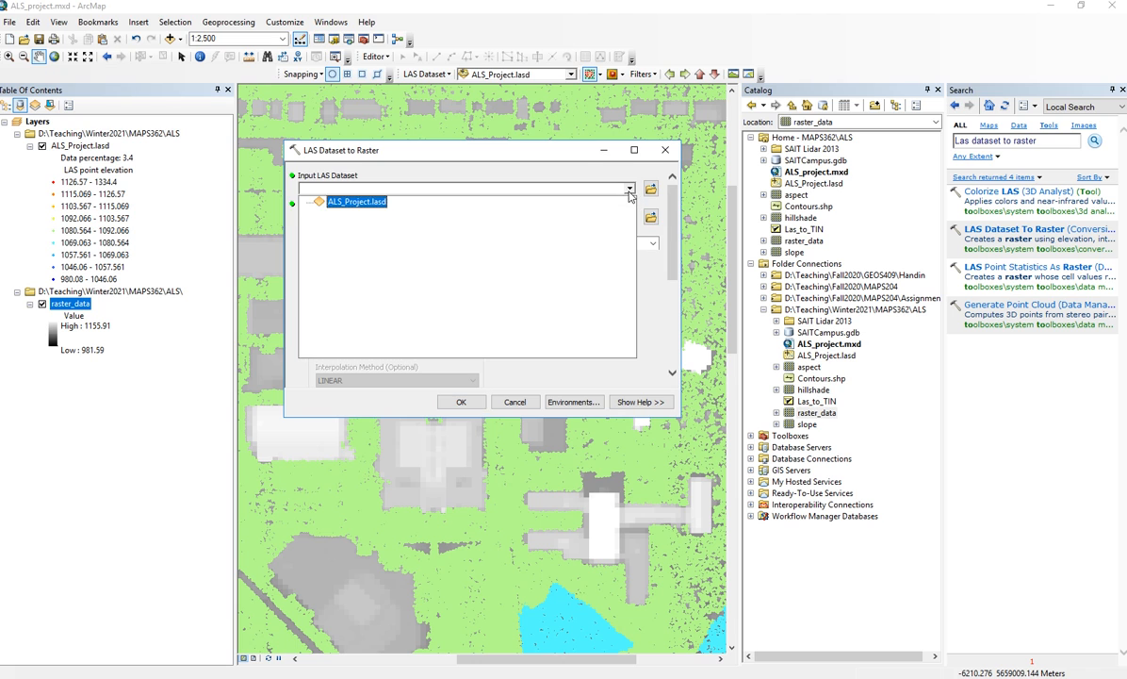
click(376, 209)
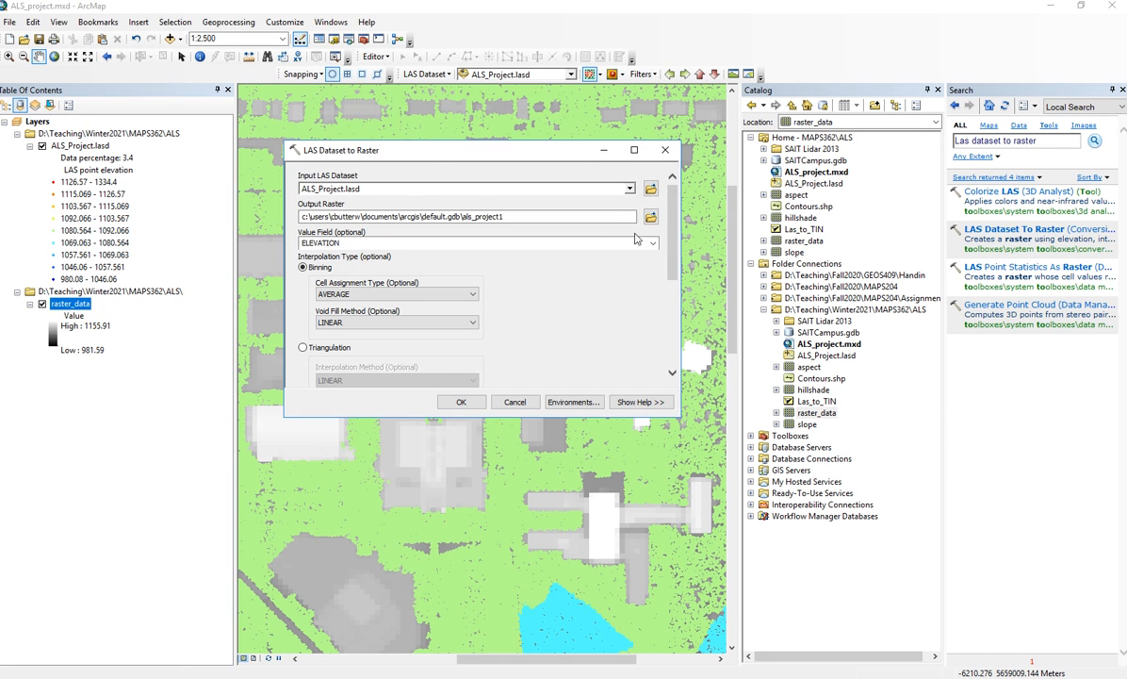
click(651, 216)
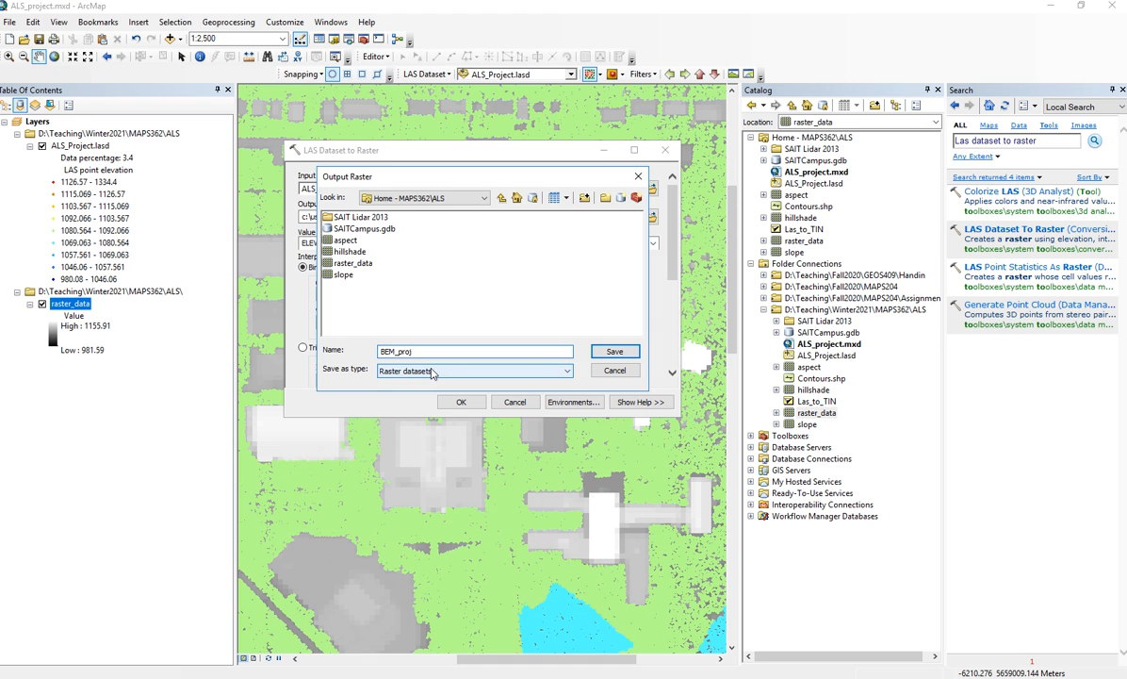
click(633, 354)
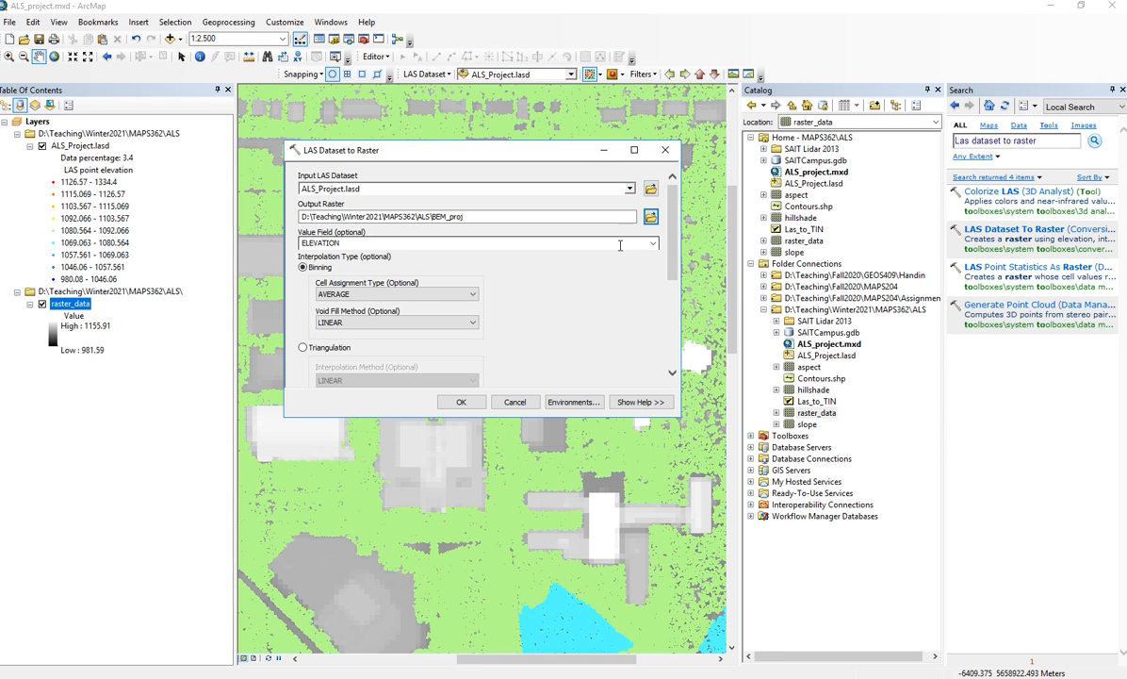
Keep ELEVATION as the value field and set the binning cell assignment type to MINIMUM.
click(652, 243)
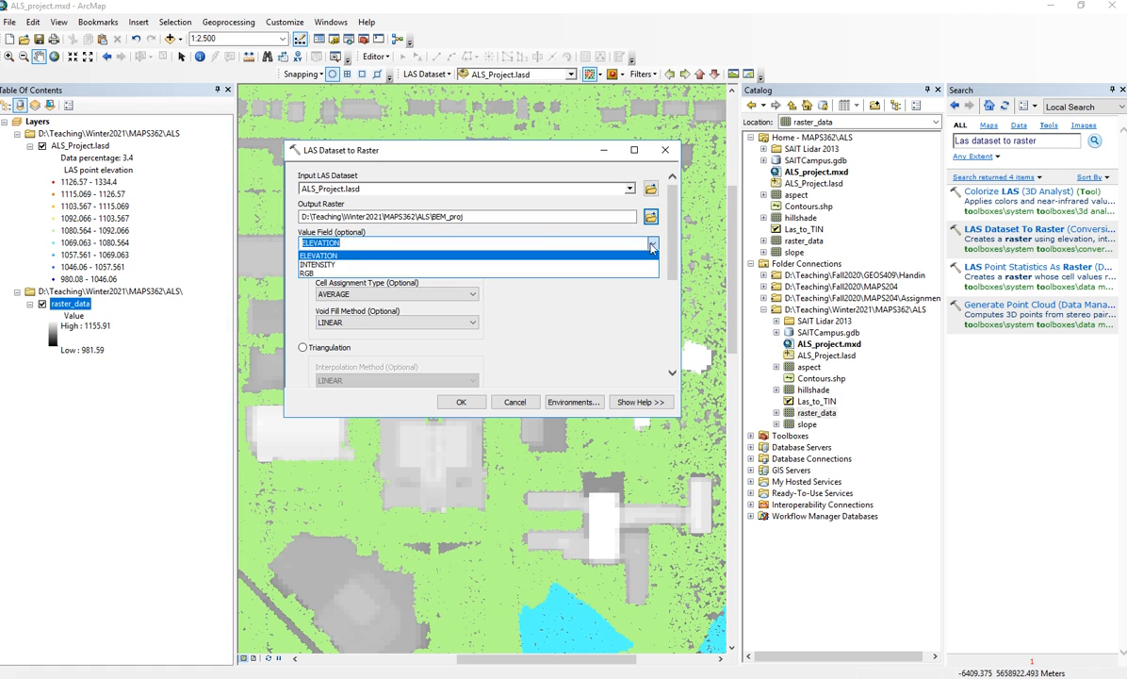
click(337, 257)
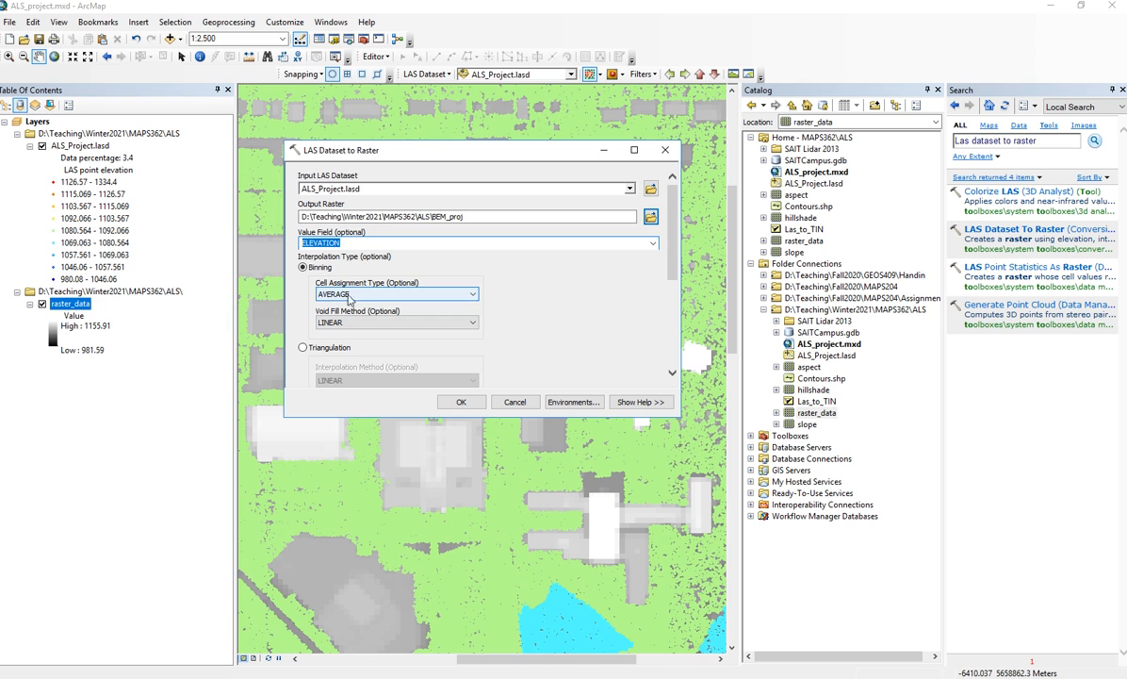
click(471, 295)
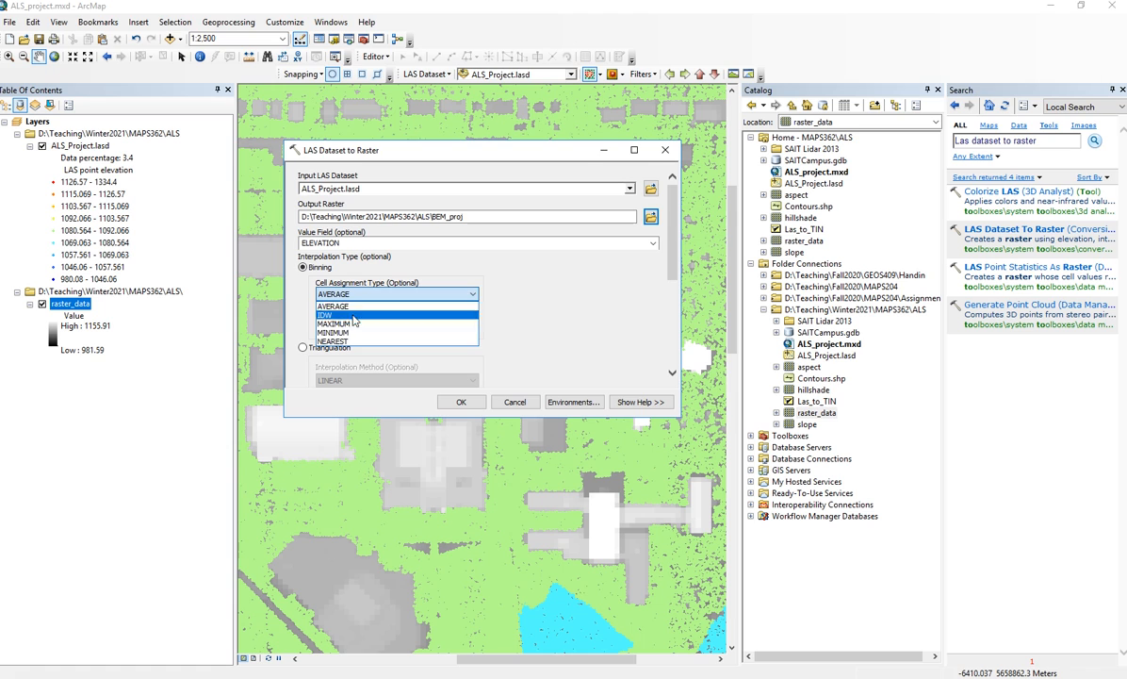
click(386, 333)
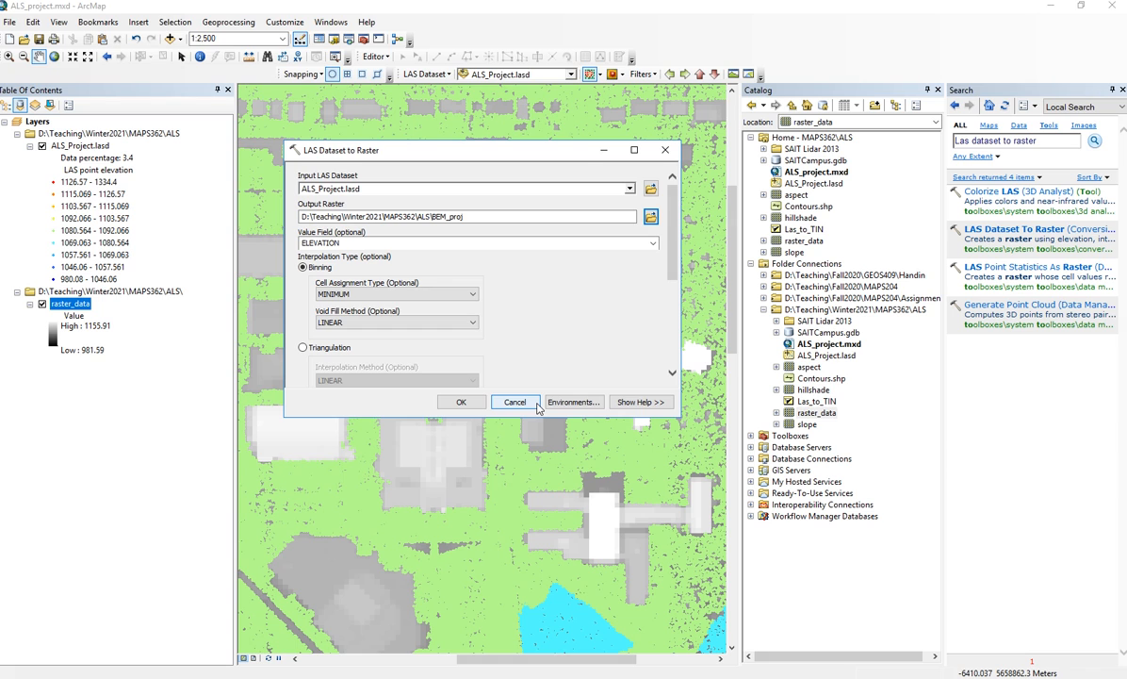
Set the output data type to FLOAT and the sampling type to CELLSIZE with a value of 5, and run the conversion.
scroll(554, 349, down, 2)
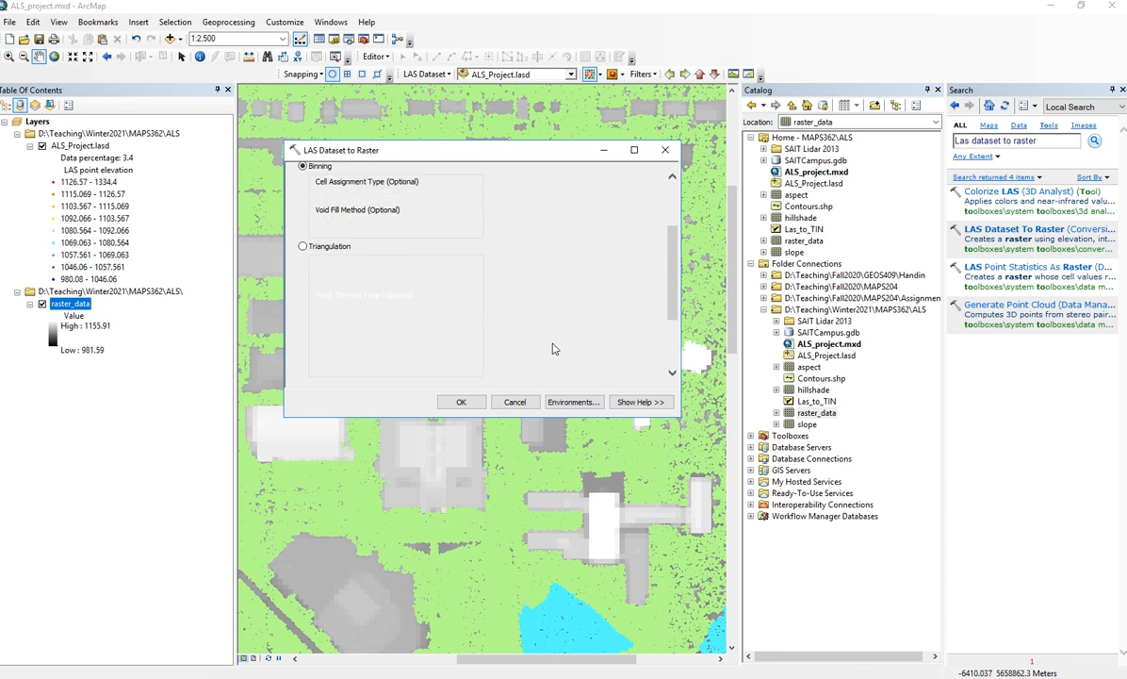
scroll(554, 349, down, 2)
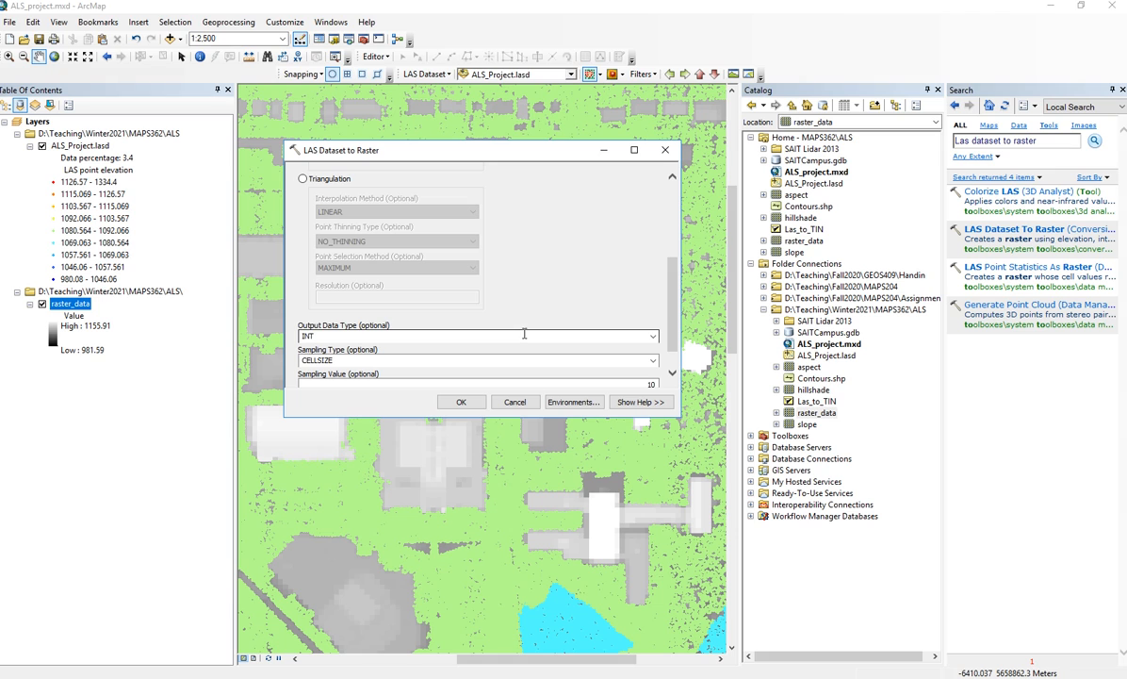
click(481, 336)
click(454, 349)
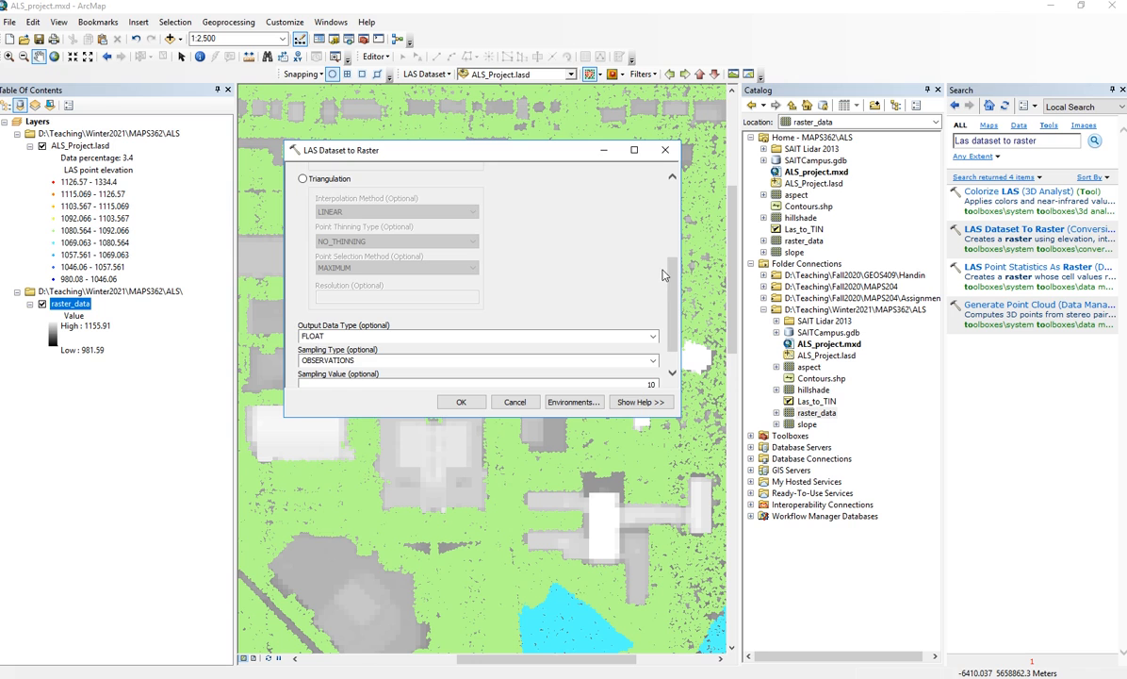
scroll(630, 283, down, 1)
click(638, 331)
click(422, 352)
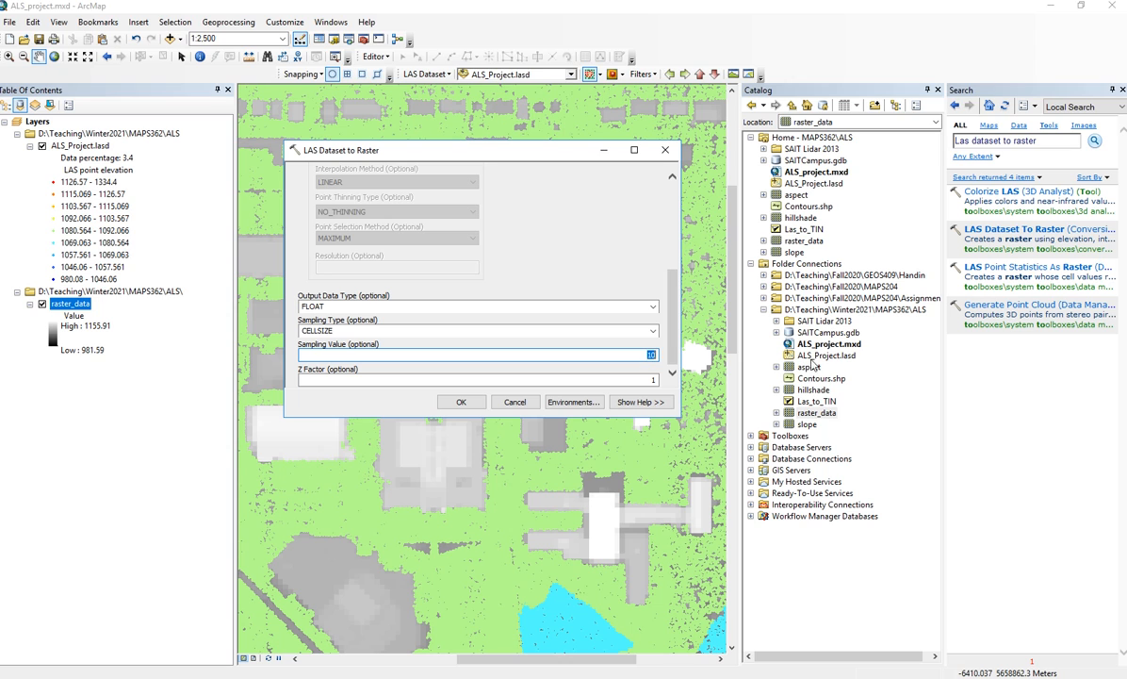
text(5)
click(468, 403)
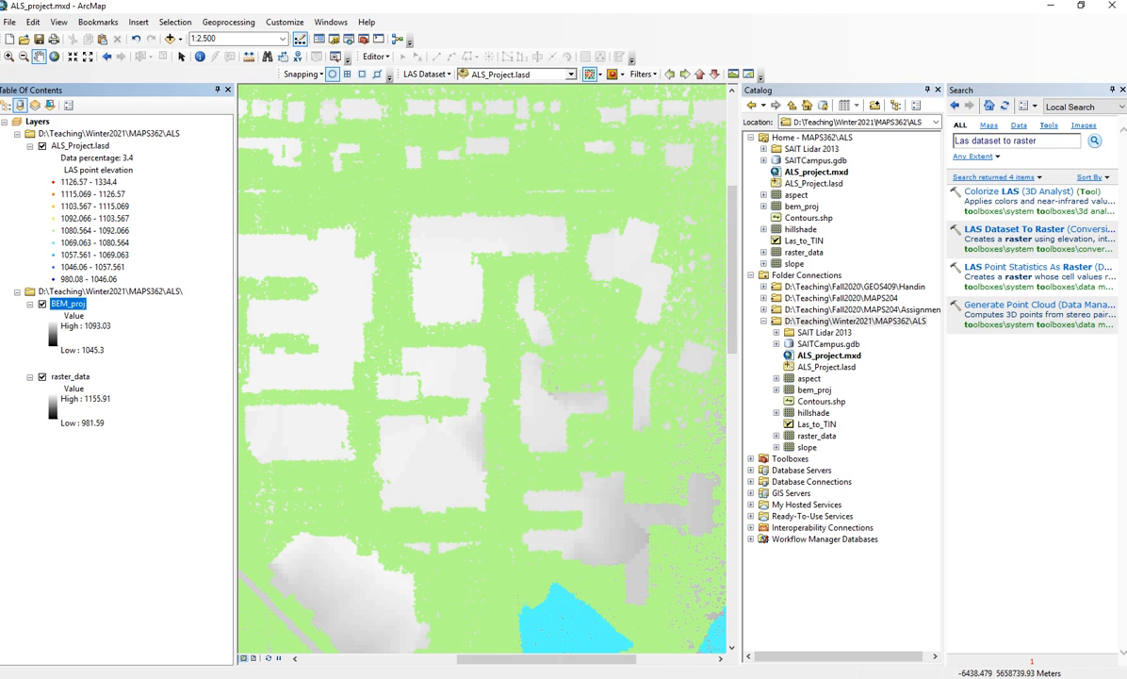
Hide the ALS_Project.lasd layer and examine the bare earth surface in BEM_proj at close and wide scales.
click(42, 146)
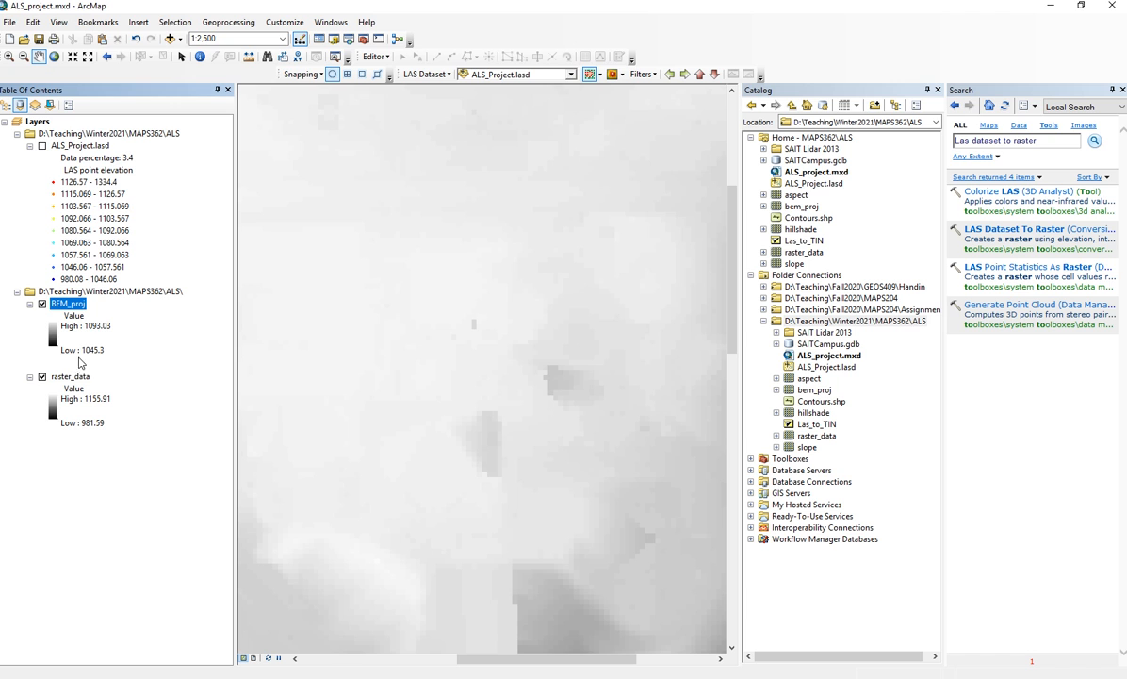
scroll(445, 298, down, 3)
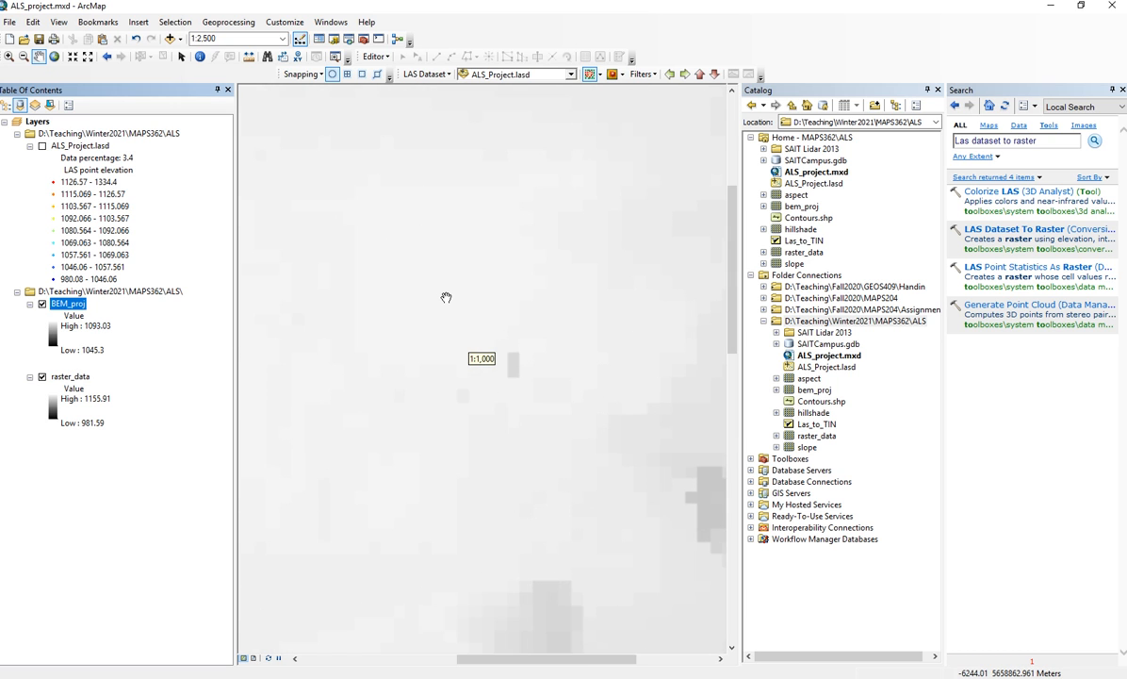
scroll(446, 298, up, 4)
scroll(447, 298, up, 1)
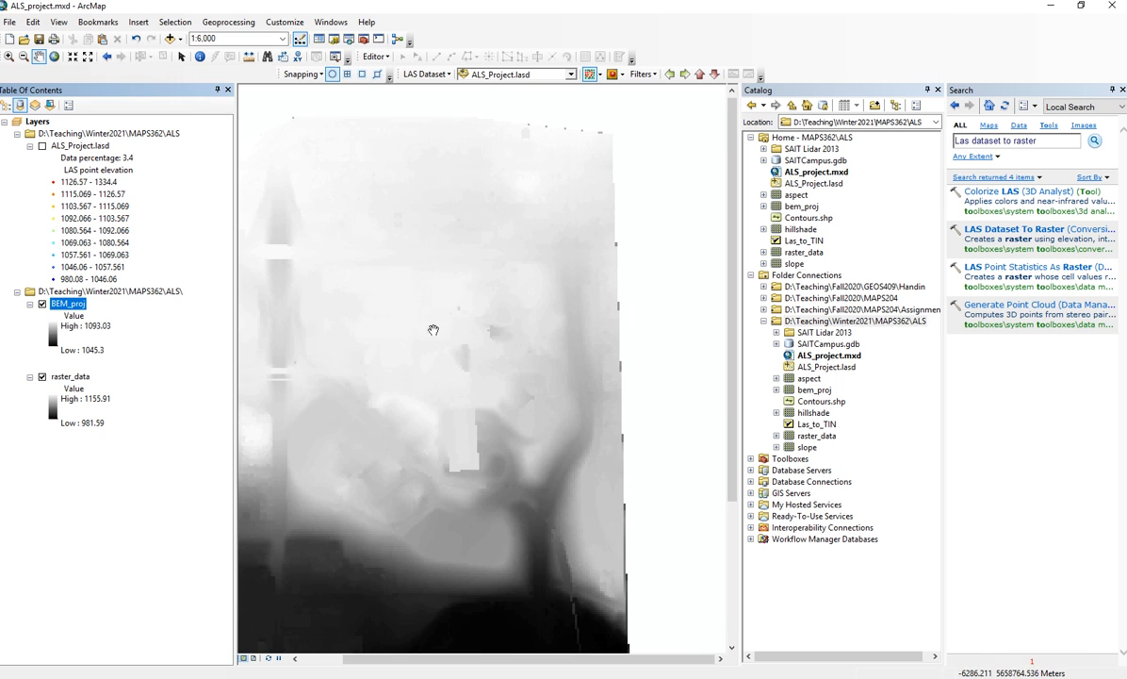
scroll(477, 349, down, 1)
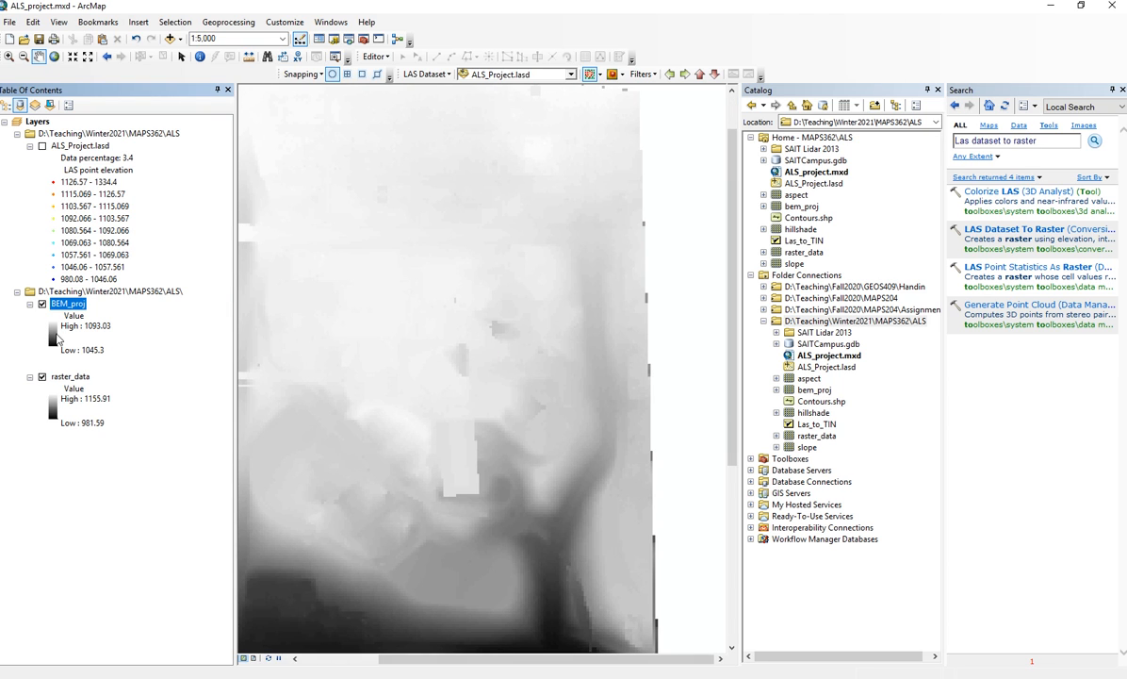
Apply the orange-red-magenta-blue color ramp to BEM_proj's stretched symbology and inspect the recolored terrain.
right_click(72, 303)
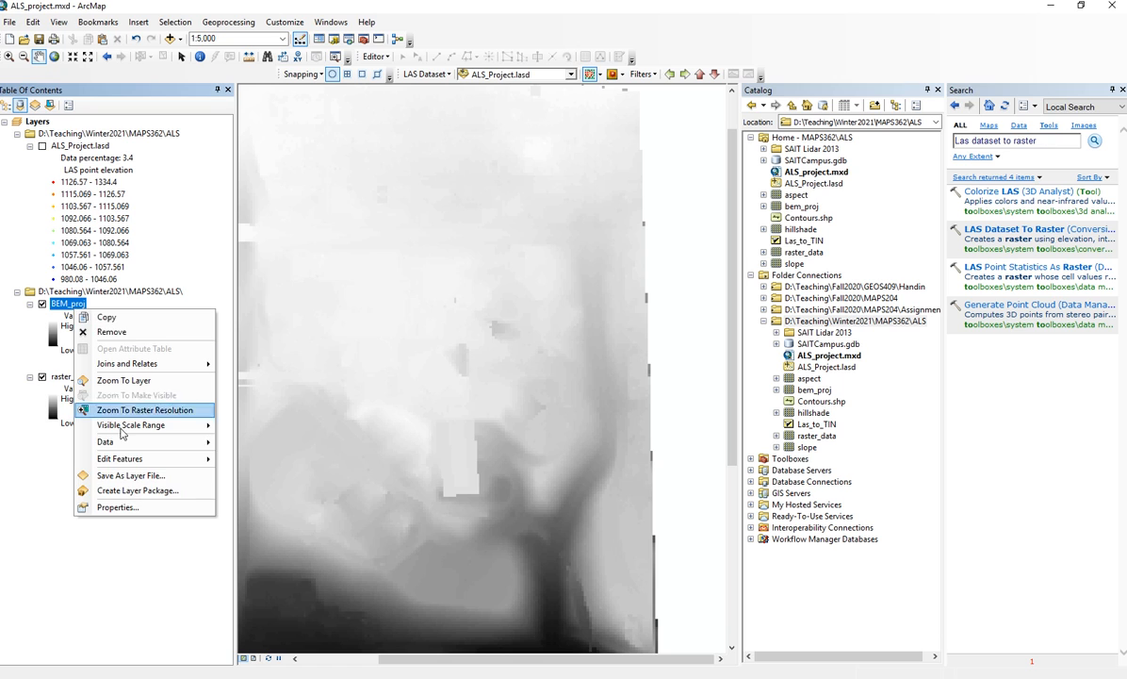
click(149, 508)
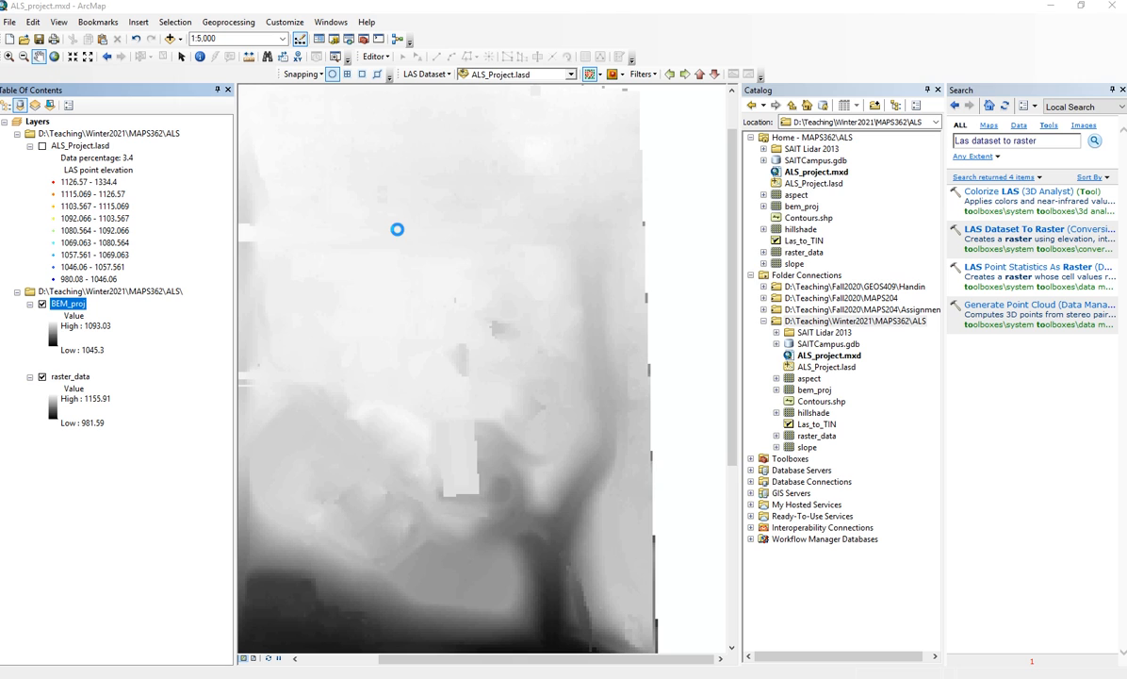
click(544, 201)
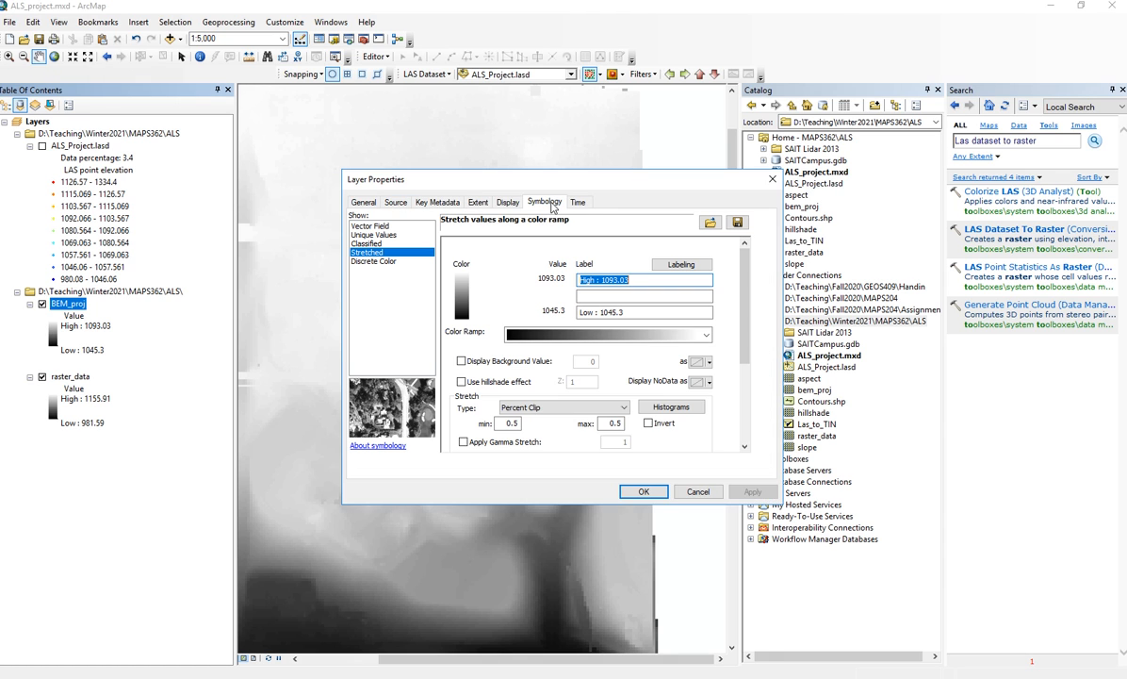
click(703, 336)
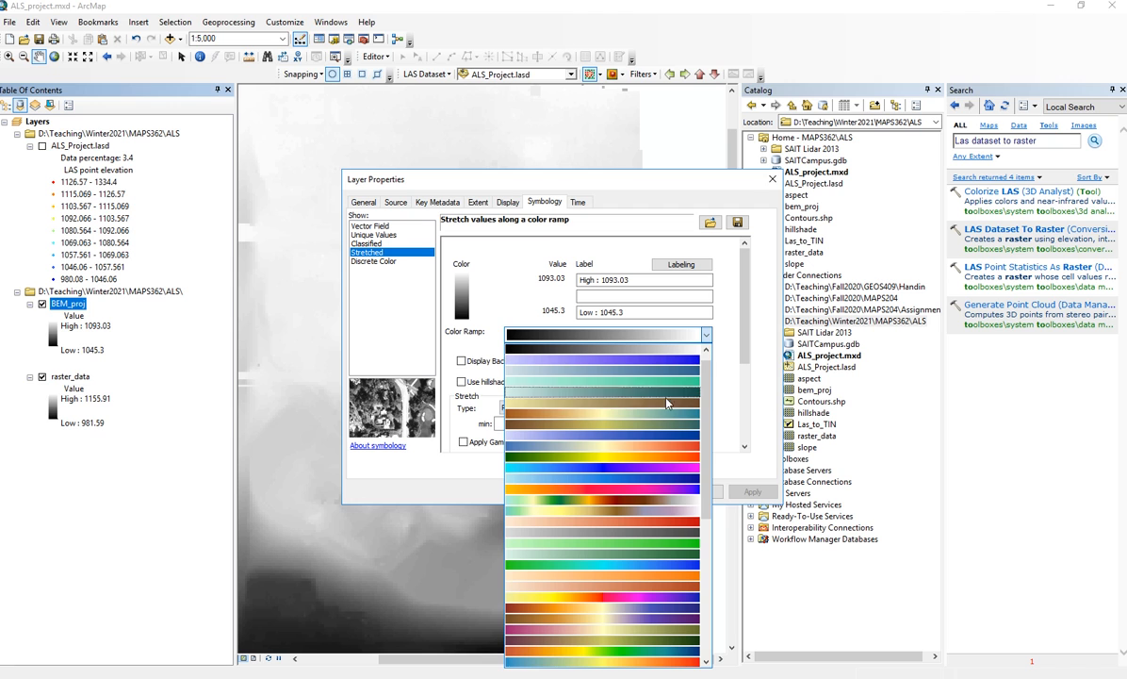
click(603, 459)
click(763, 490)
click(644, 491)
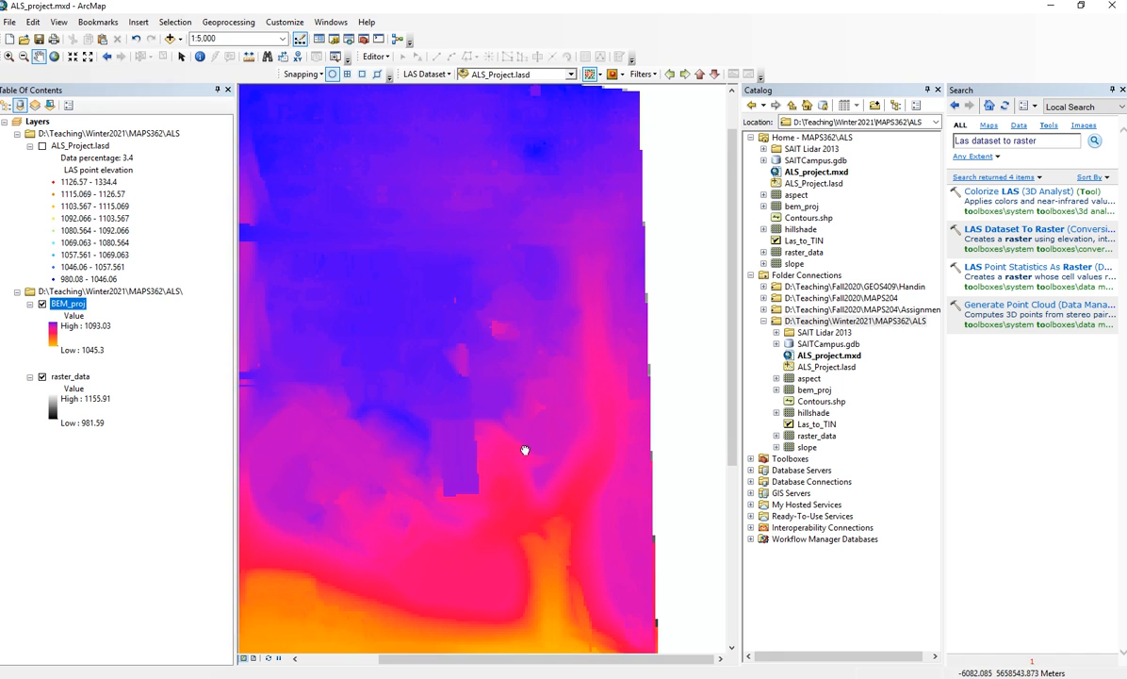
drag(523, 448, 581, 470)
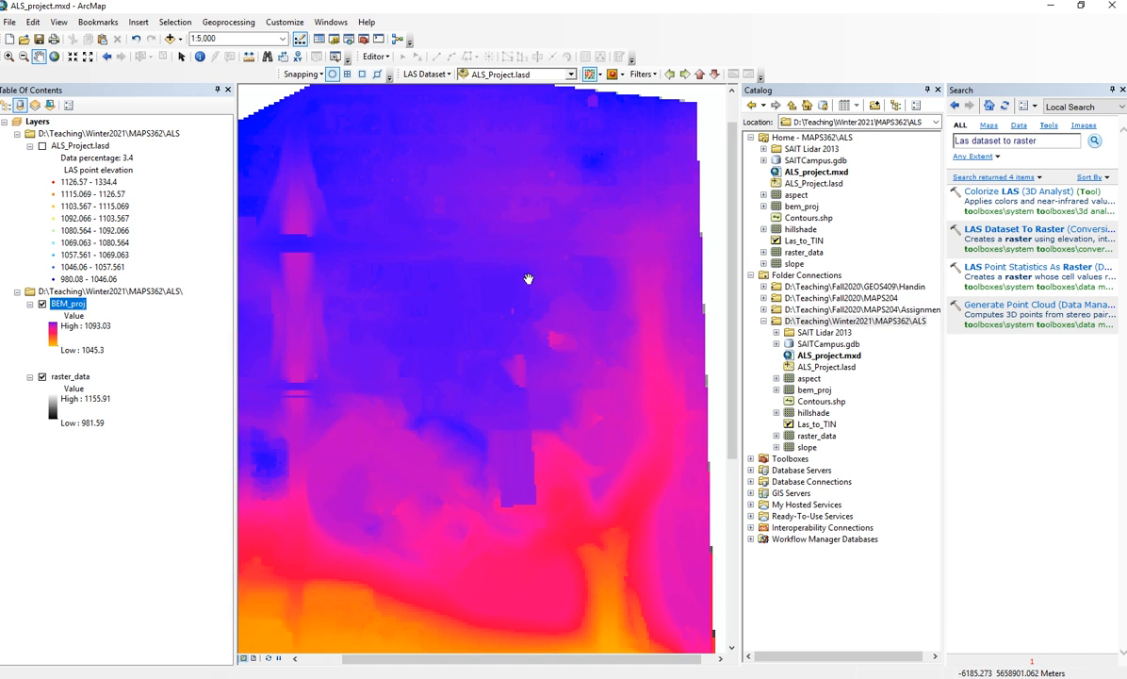
scroll(524, 277, up, 1)
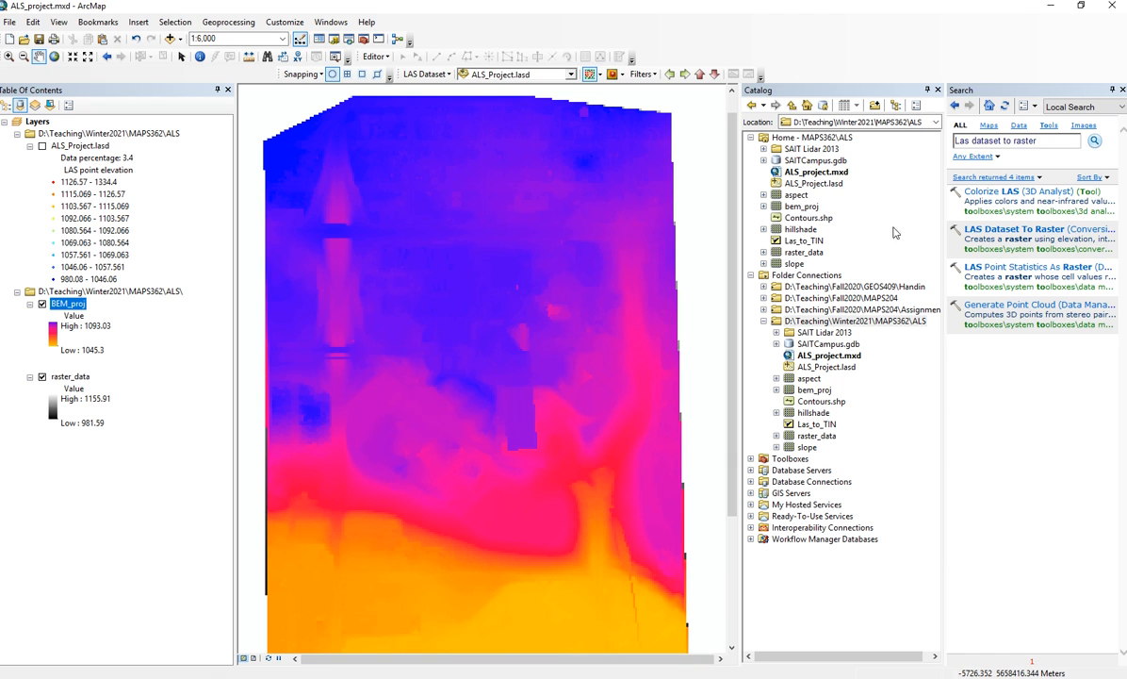
Search the tools for "raster calculator" and open the Spatial Analyst Raster Calculator.
double_click(1025, 141)
drag(1005, 148, 938, 158)
key(BackSpace)
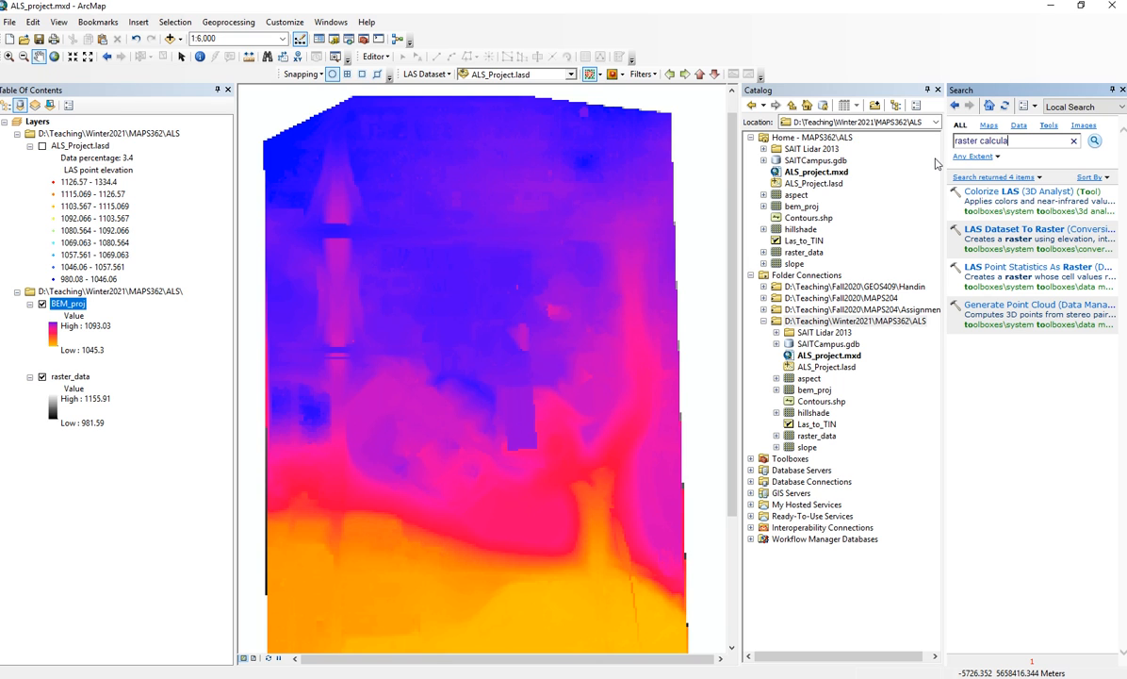
text(raster calculator)
key(Return)
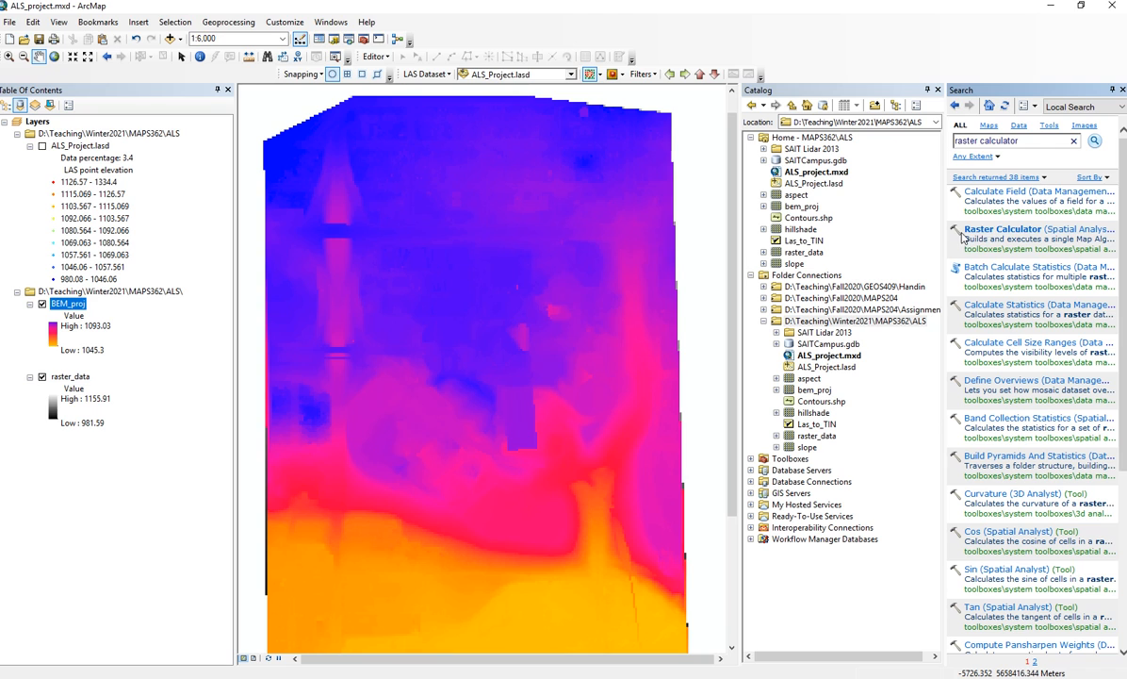
click(1024, 234)
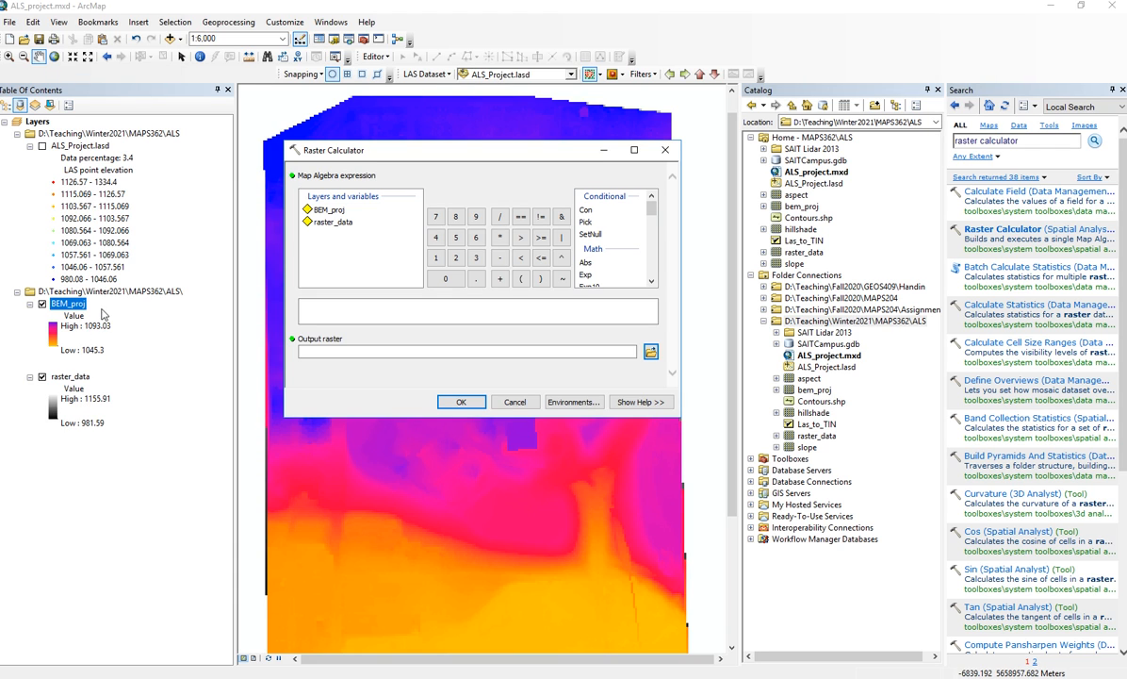
Build the expression "raster_data" - "BEM_proj" and save the output raster as Relative_heights in the MAPS362\ALS home folder.
double_click(325, 221)
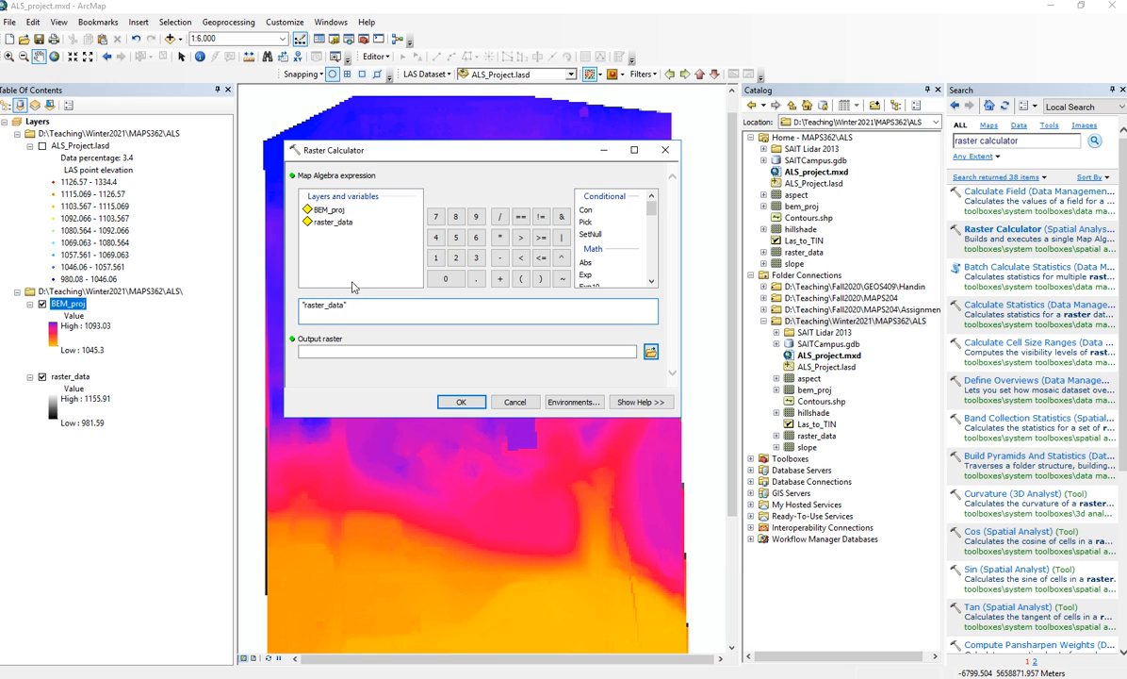
click(500, 262)
double_click(330, 209)
click(650, 352)
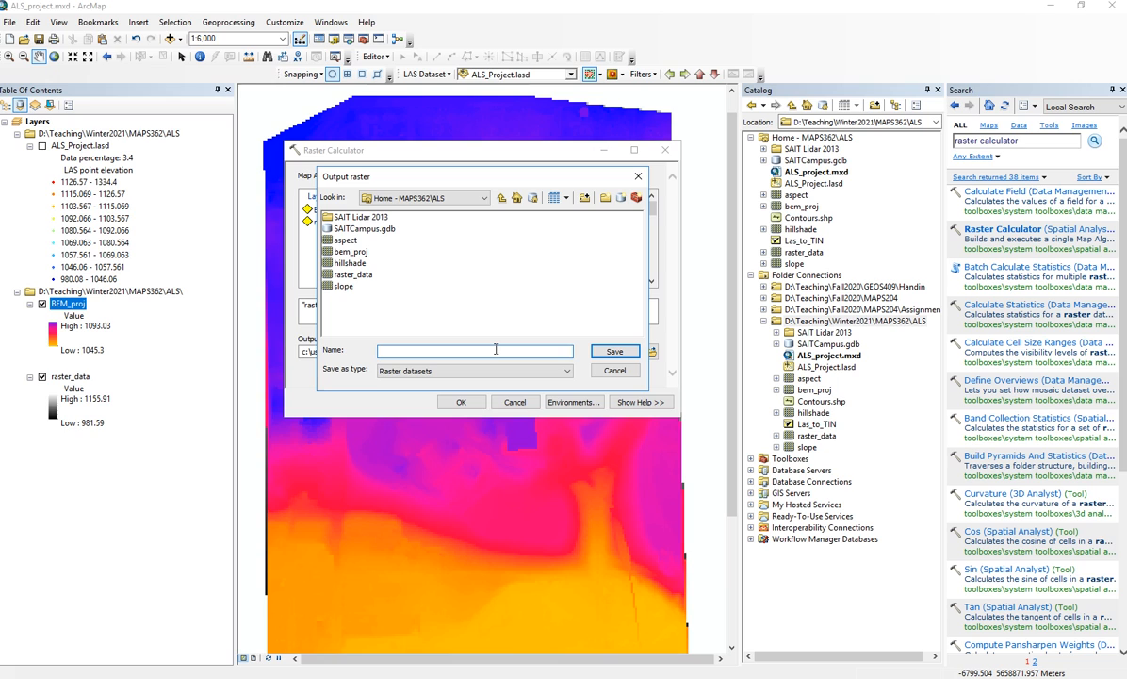
text(Relative_heights)
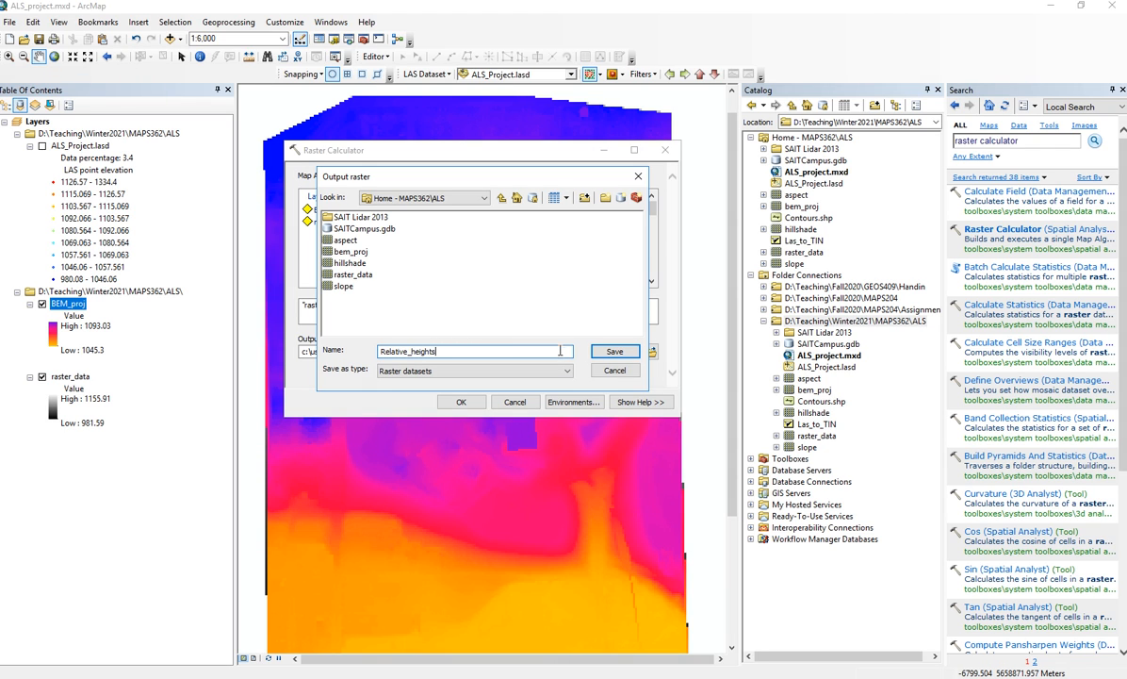
click(615, 350)
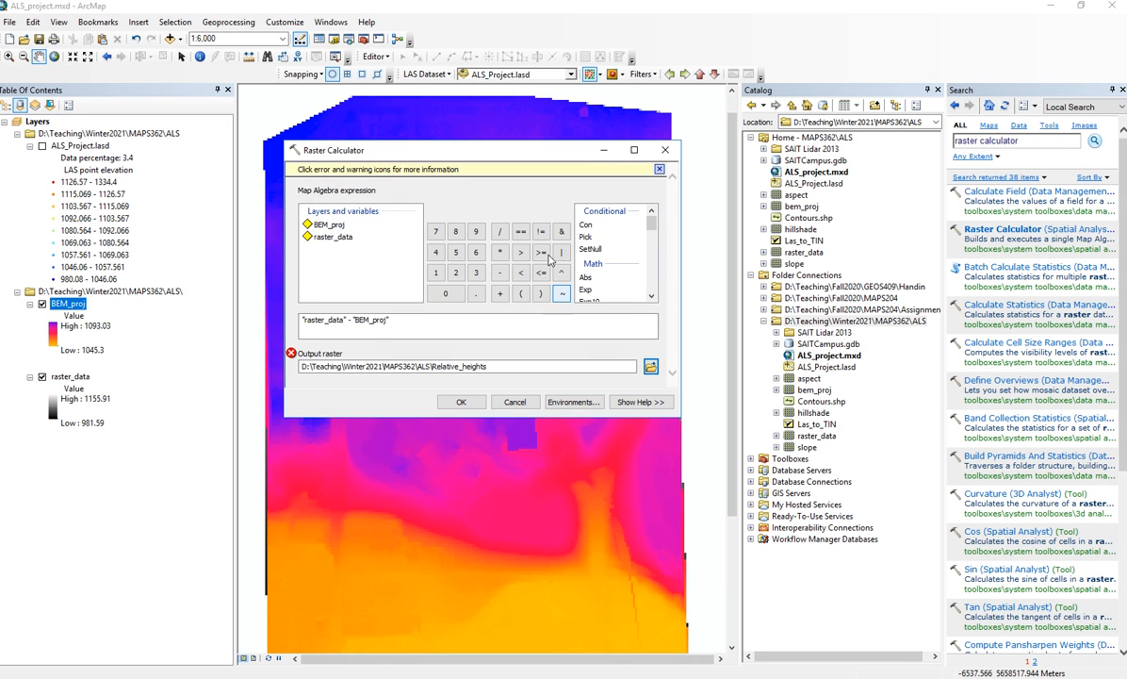
Read the error details for the output raster name.
click(292, 353)
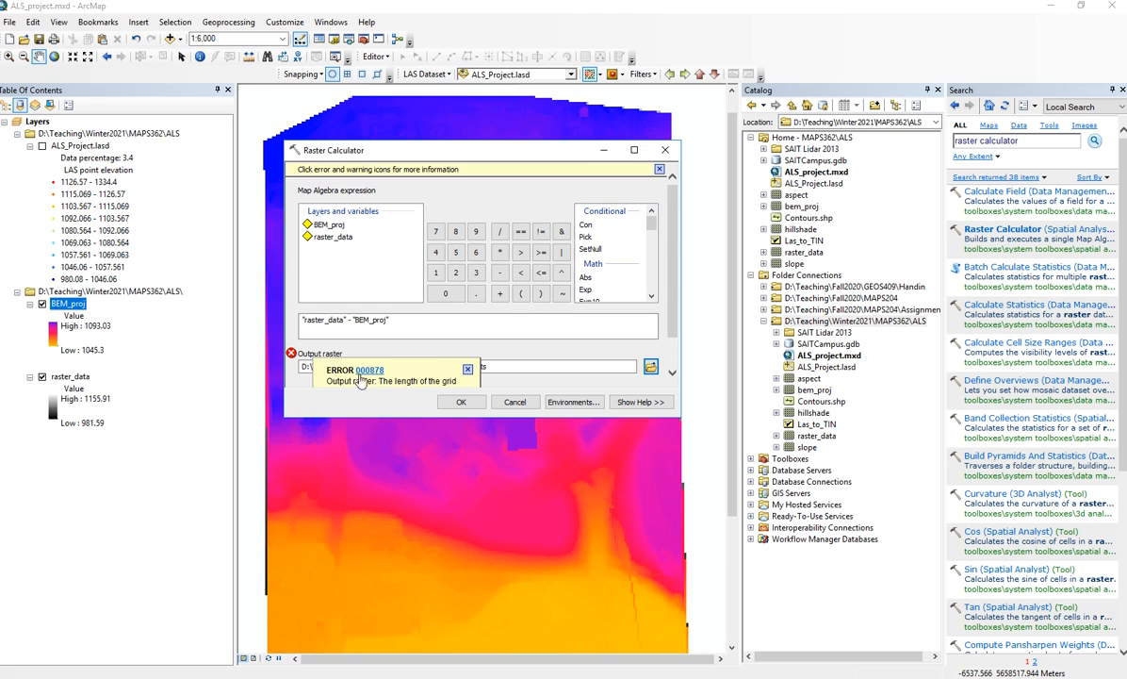
scroll(410, 332, down, 1)
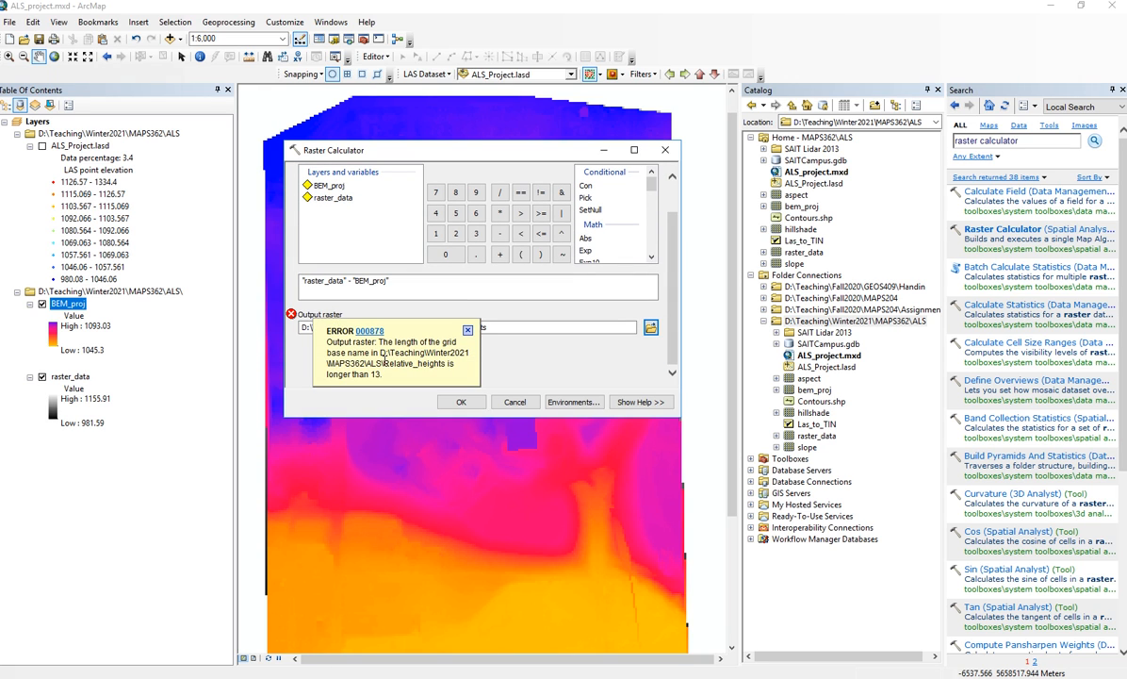
scroll(439, 316, up, 1)
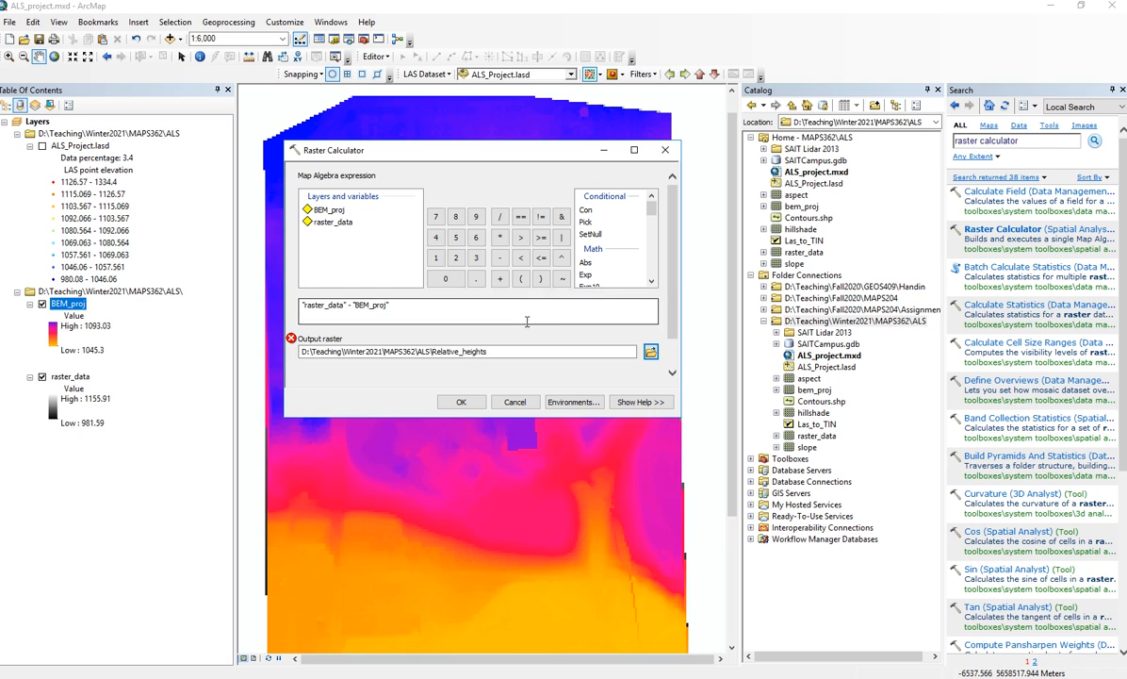
Rename the output raster to Heights in the same ALS folder and run the raster calculation.
key(BackSpace)
key(BackSpace)
key(BackSpace)
key(BackSpace)
key(BackSpace)
key(BackSpace)
key(BackSpace)
key(BackSpace)
key(BackSpace)
key(BackSpace)
key(BackSpace)
key(BackSpace)
key(BackSpace)
key(BackSpace)
key(BackSpace)
text(Heights)
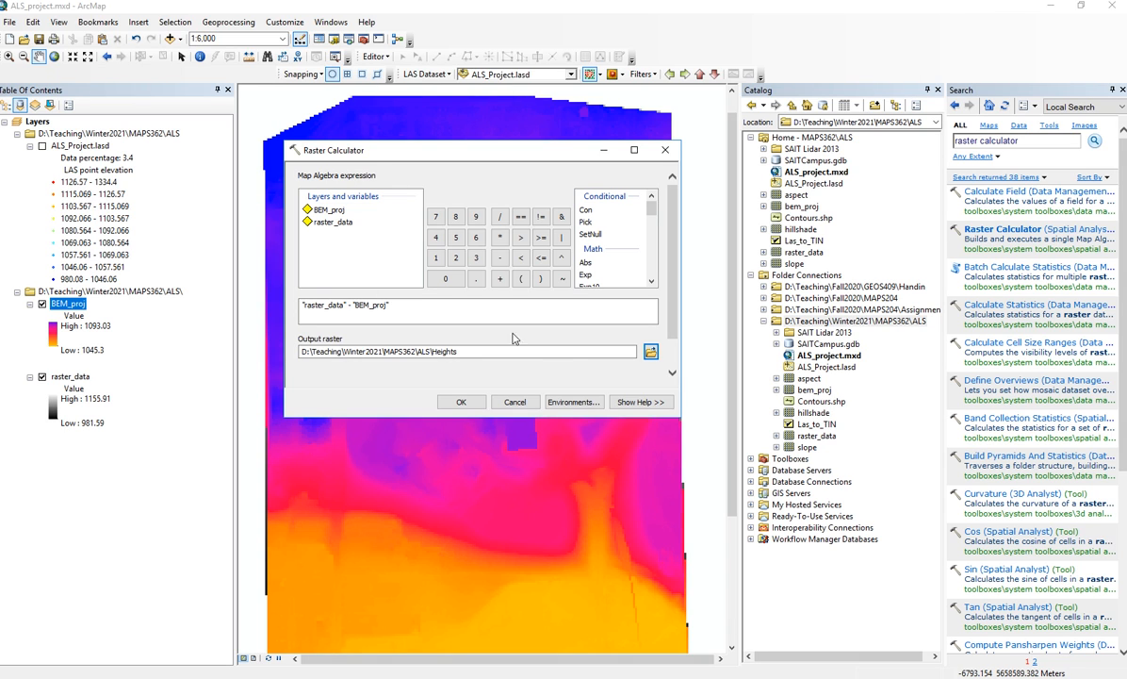
click(461, 402)
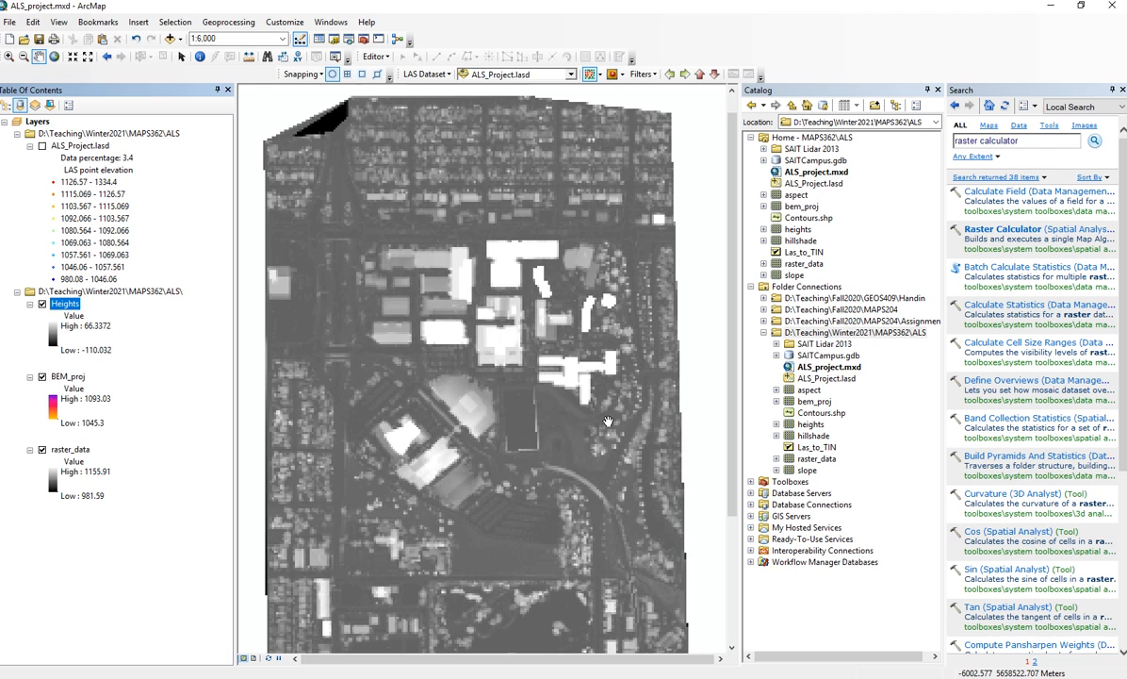
Run Raster Calculator with the expression "Heights" > 3, saving the output raster as Tree_min in the MAPS362\ALS home folder.
drag(567, 396, 564, 389)
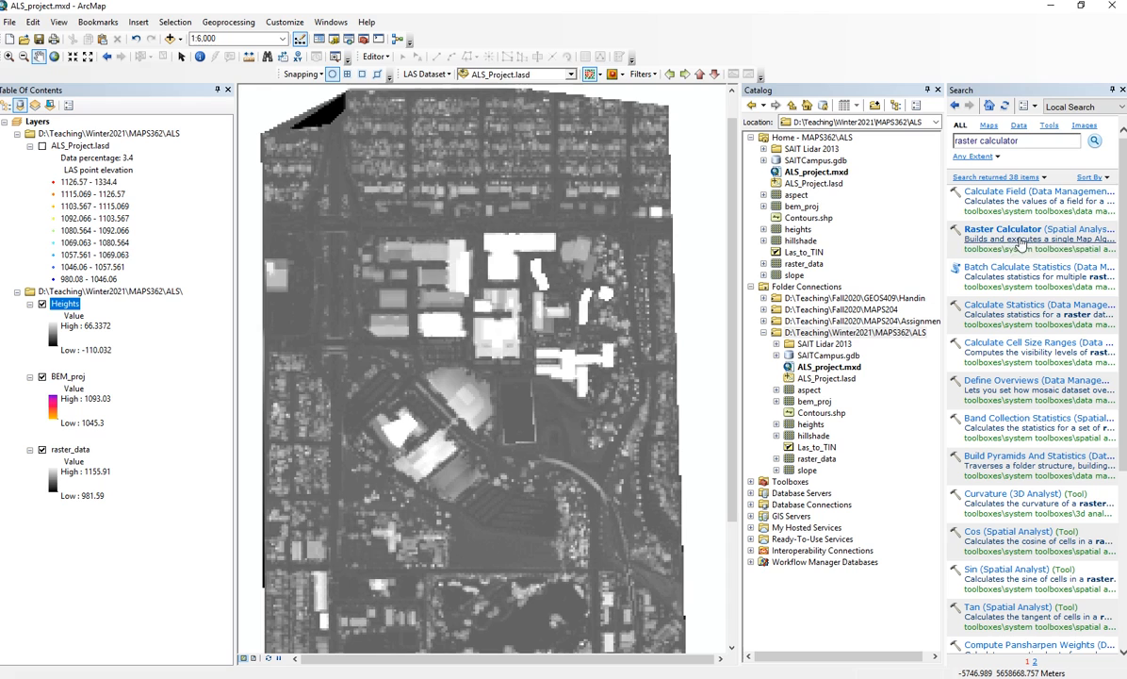
click(990, 230)
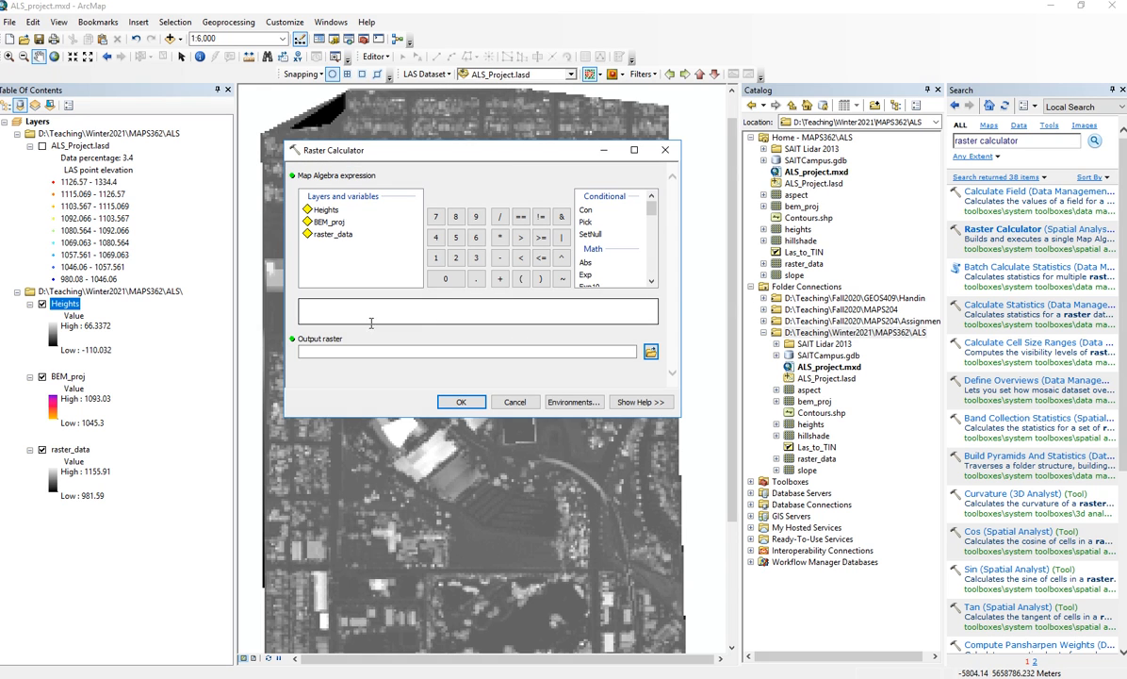
double_click(328, 210)
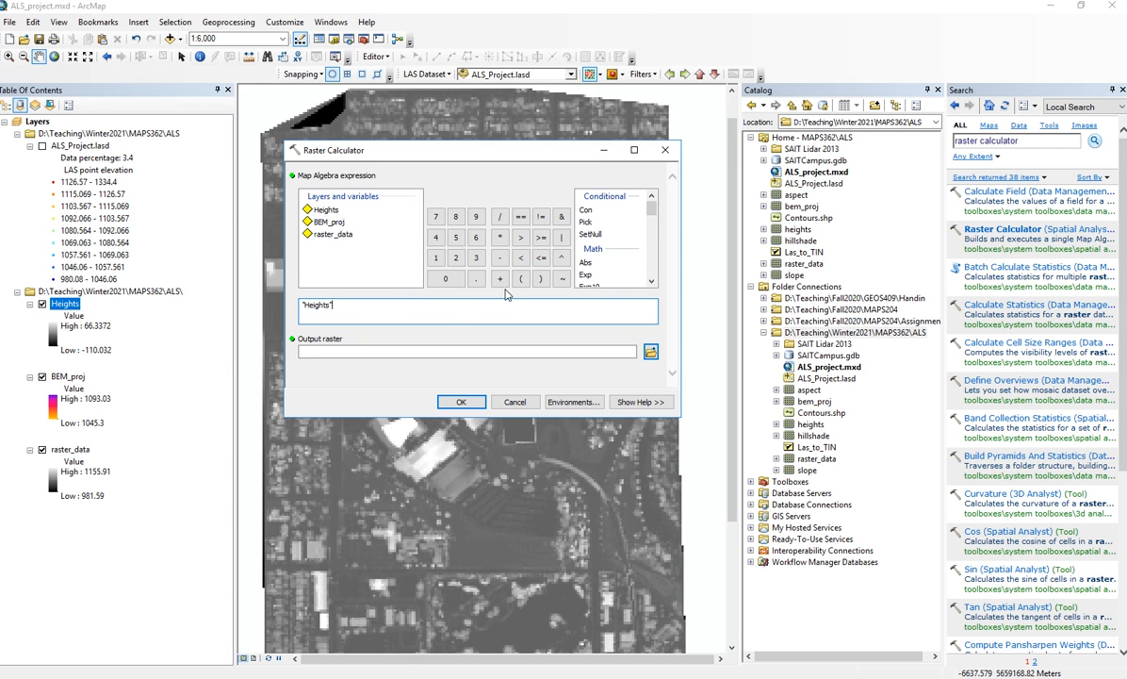
click(520, 238)
click(476, 260)
click(651, 351)
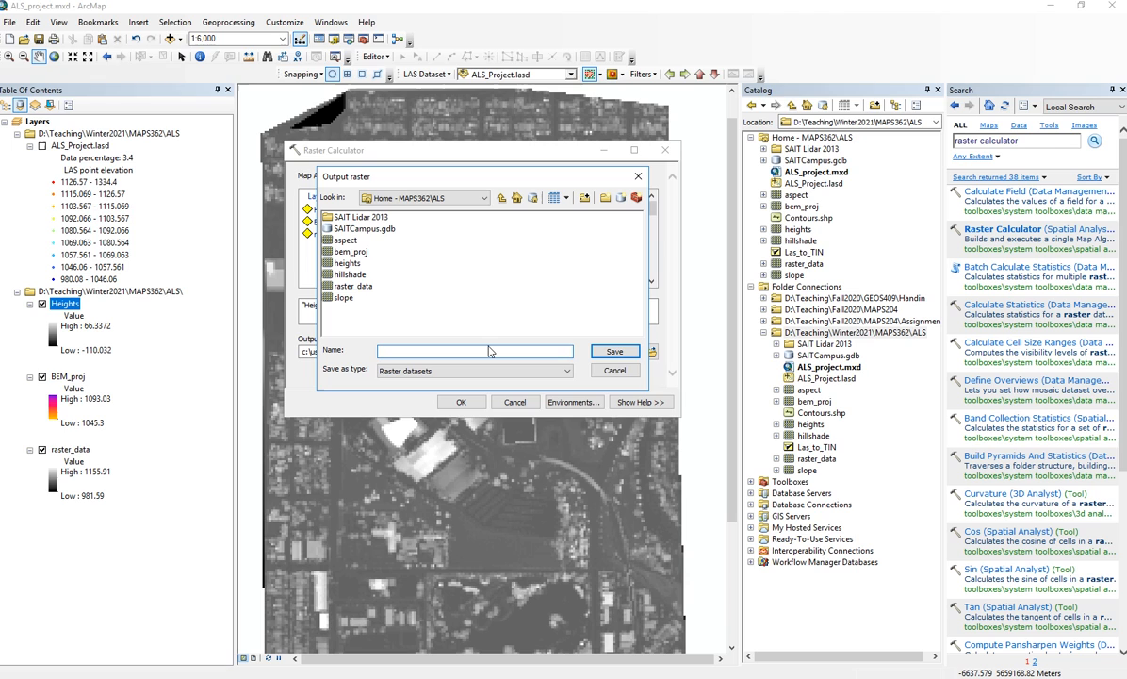
text(Tree_min)
click(615, 350)
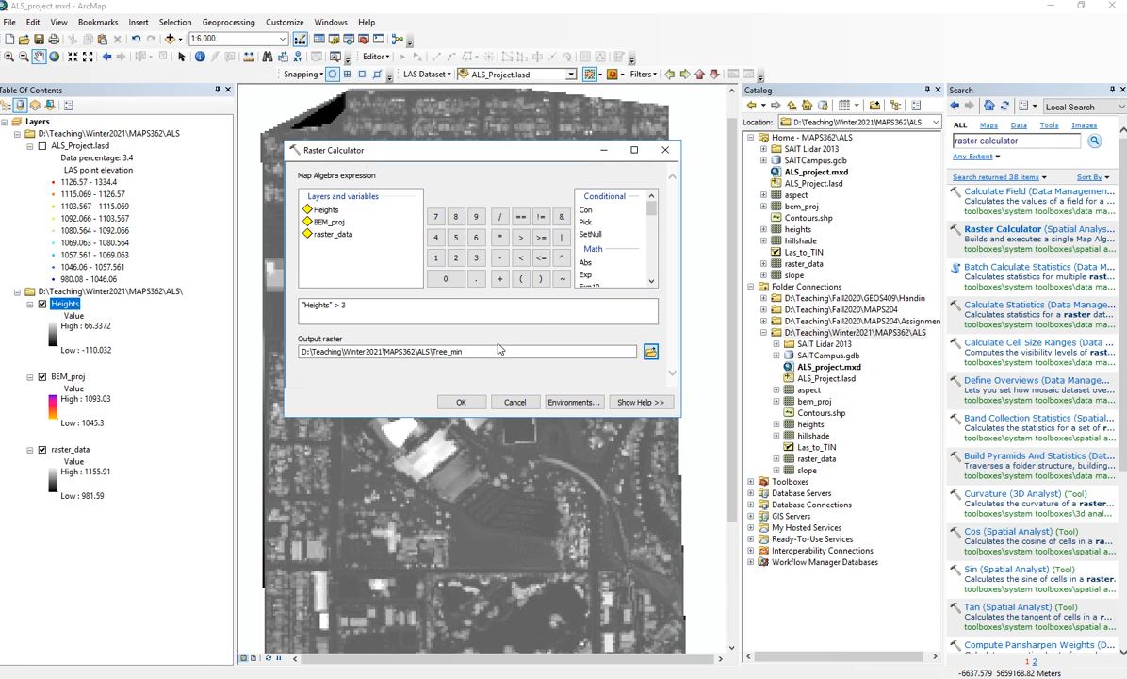
click(461, 402)
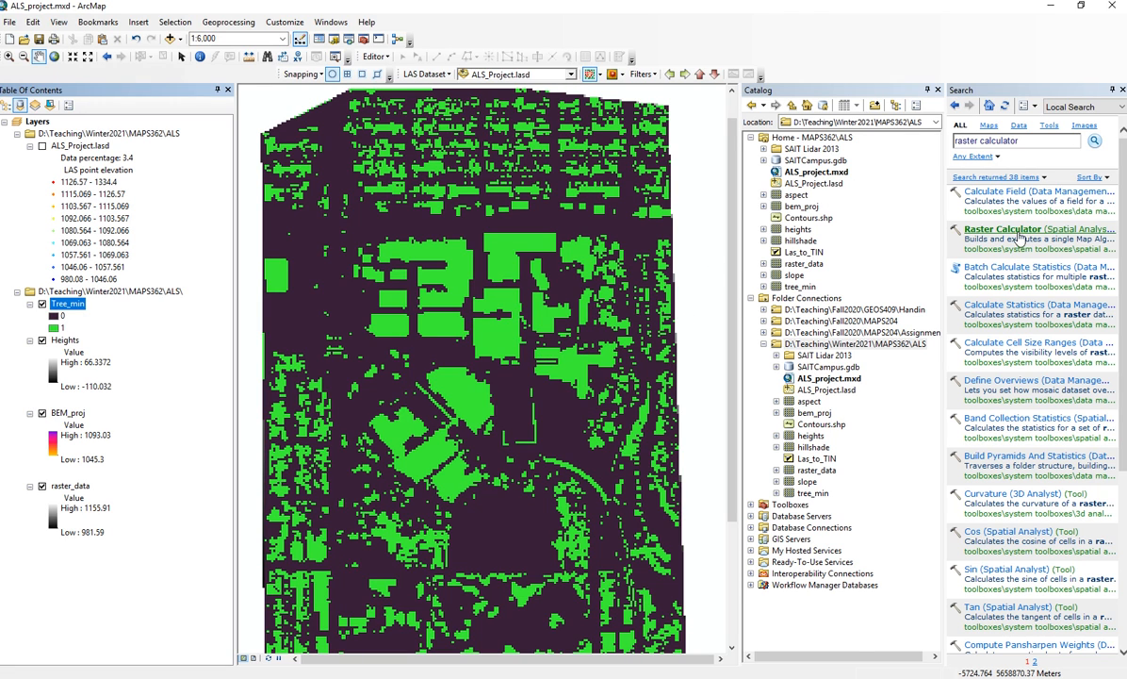
Run Raster Calculator with the expression "Heights" < 30, saving the output raster as tree_max in the MAPS362\ALS folder.
click(1004, 230)
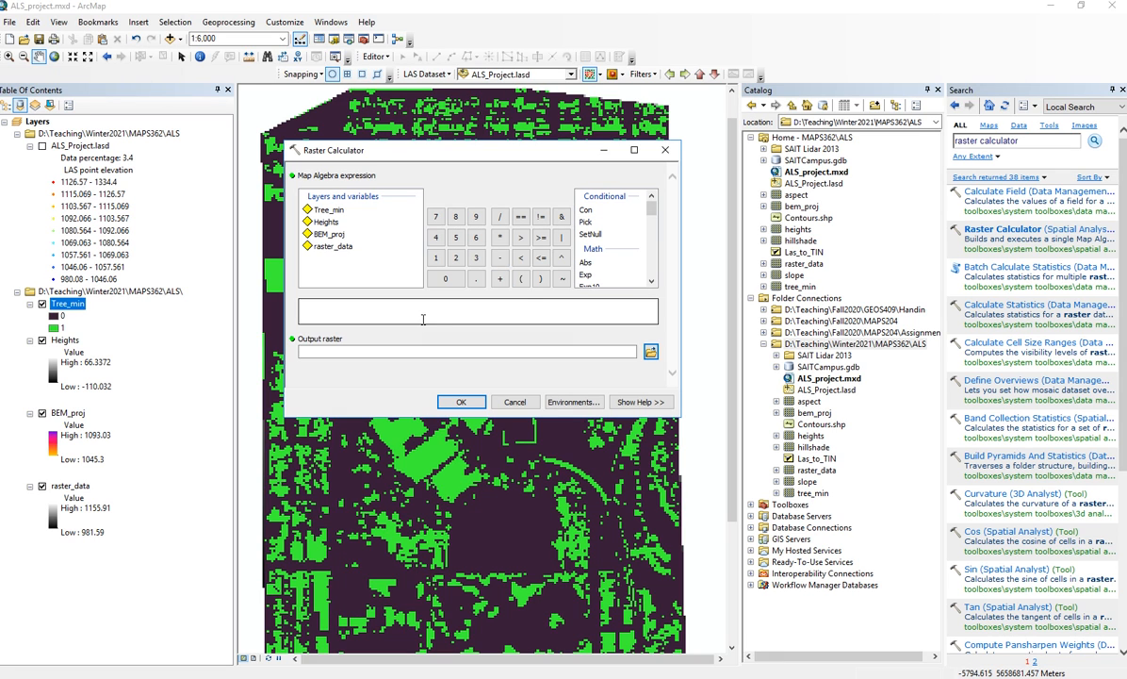
click(392, 308)
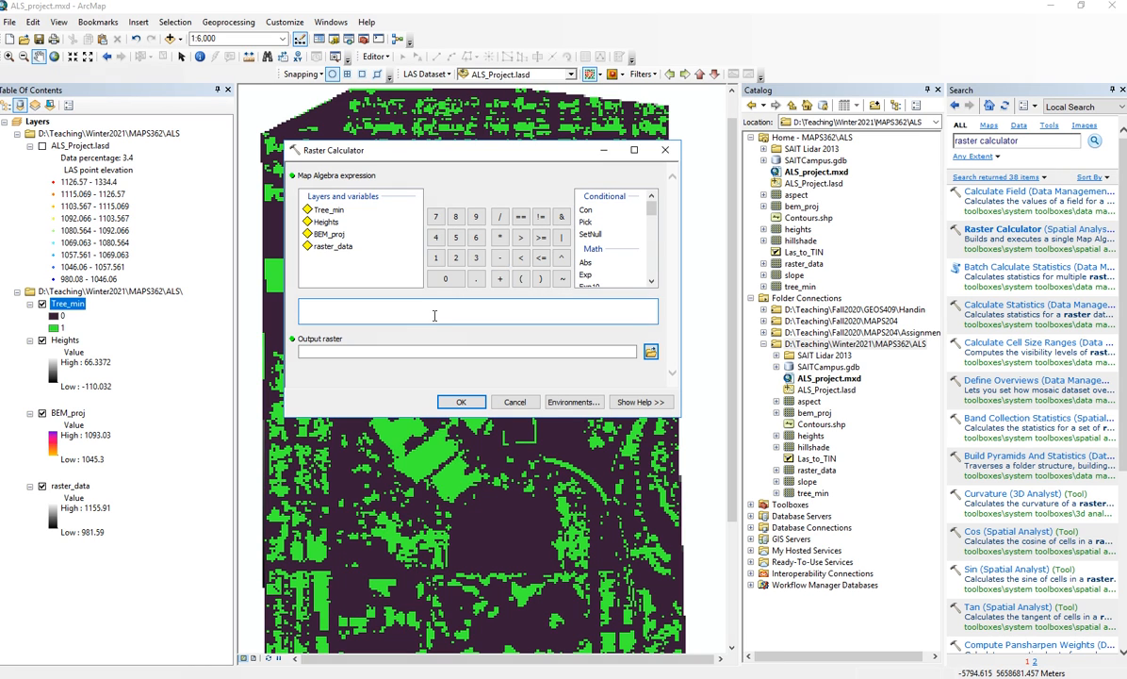
double_click(325, 222)
click(521, 258)
text(30)
click(651, 352)
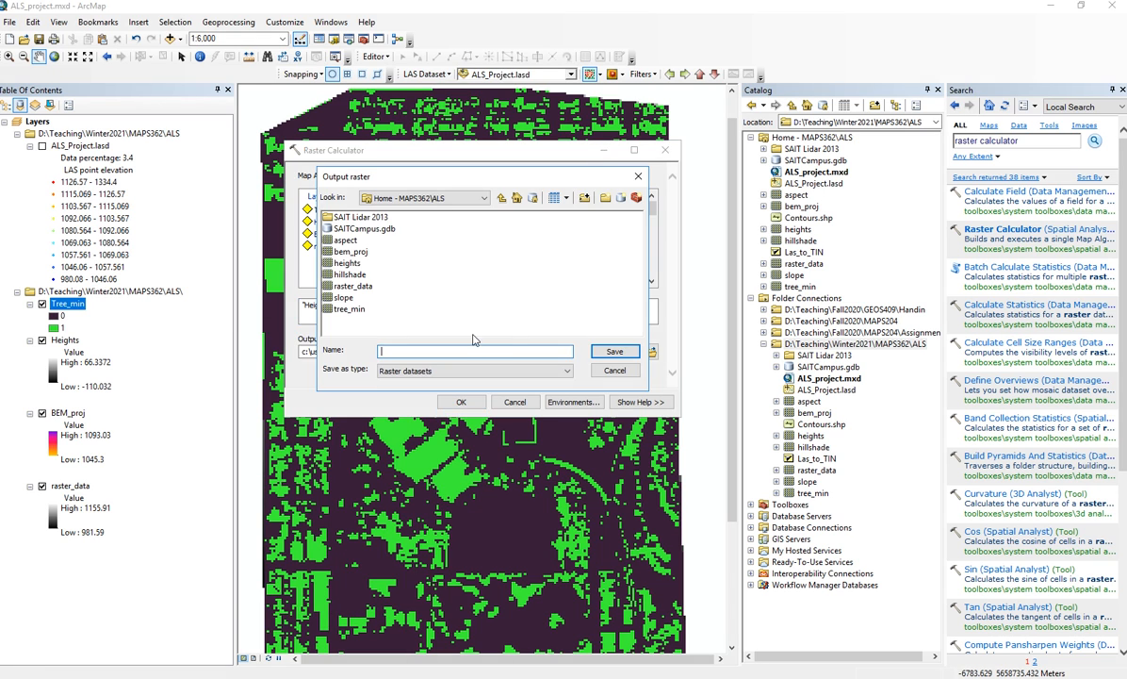
text(tree_max)
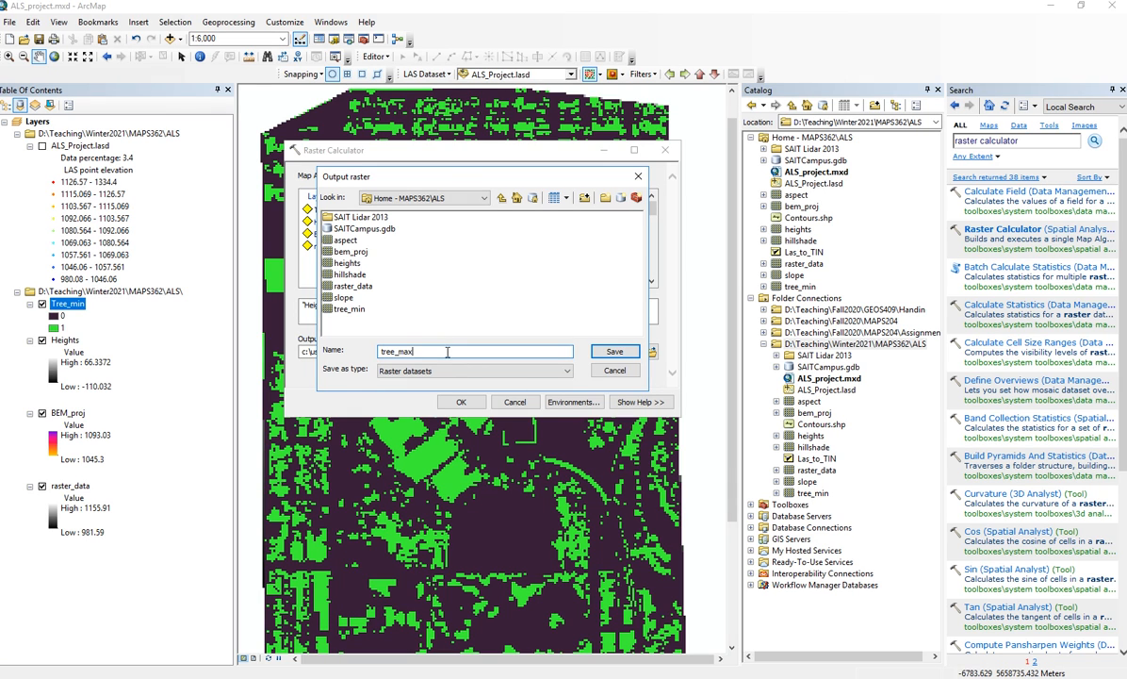
click(611, 350)
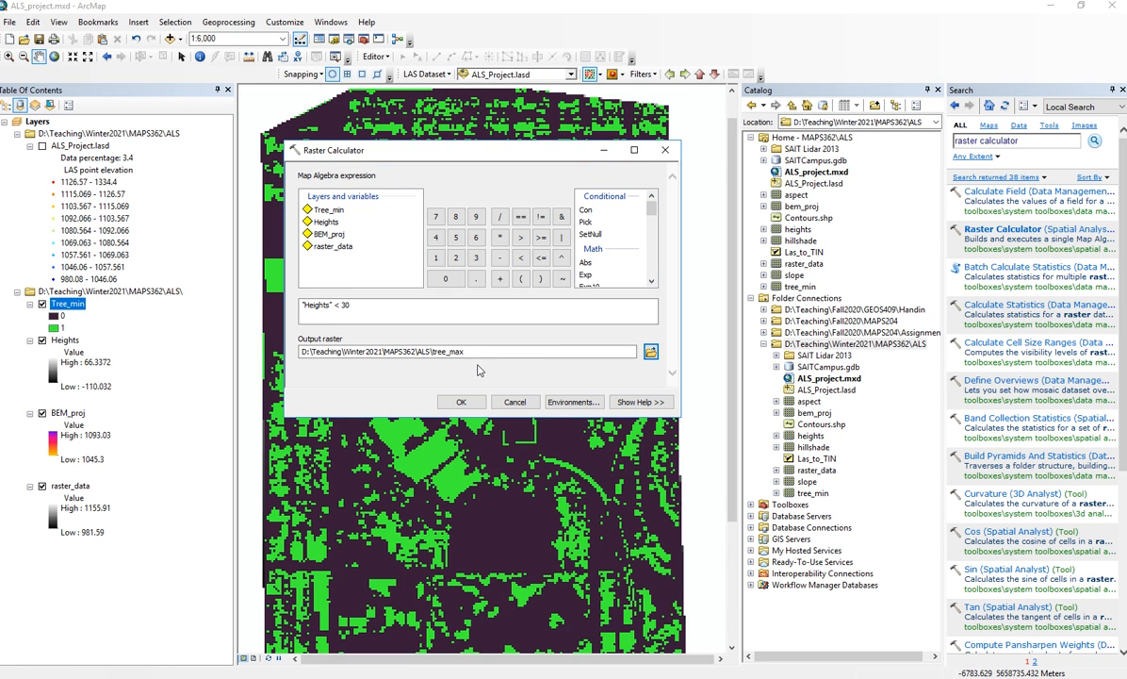
click(443, 401)
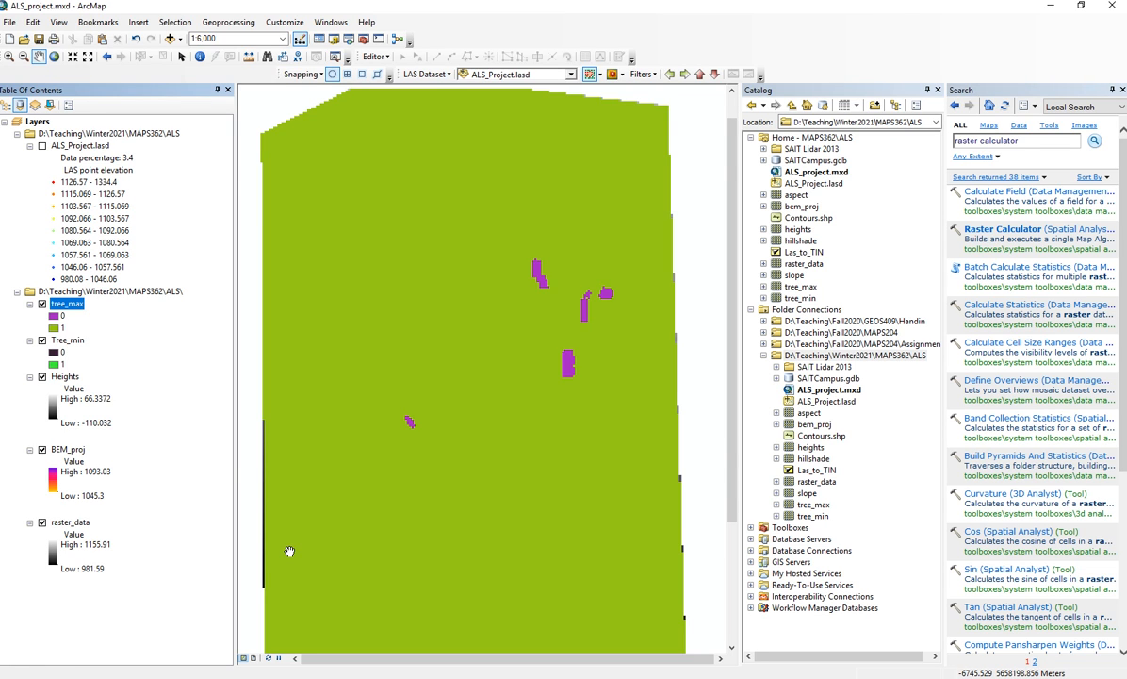
Multiply "tree_max" by "Tree_min" in Raster Calculator and save the output raster as trees_only in the MAPS362\ALS folder.
double_click(952, 224)
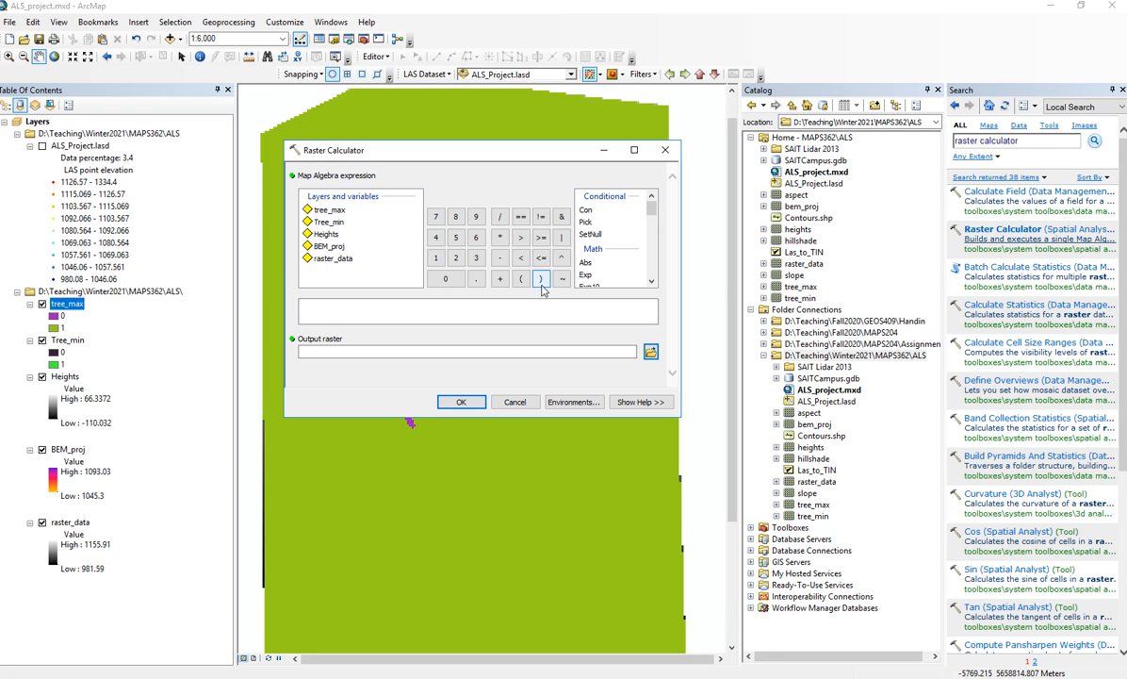
double_click(325, 208)
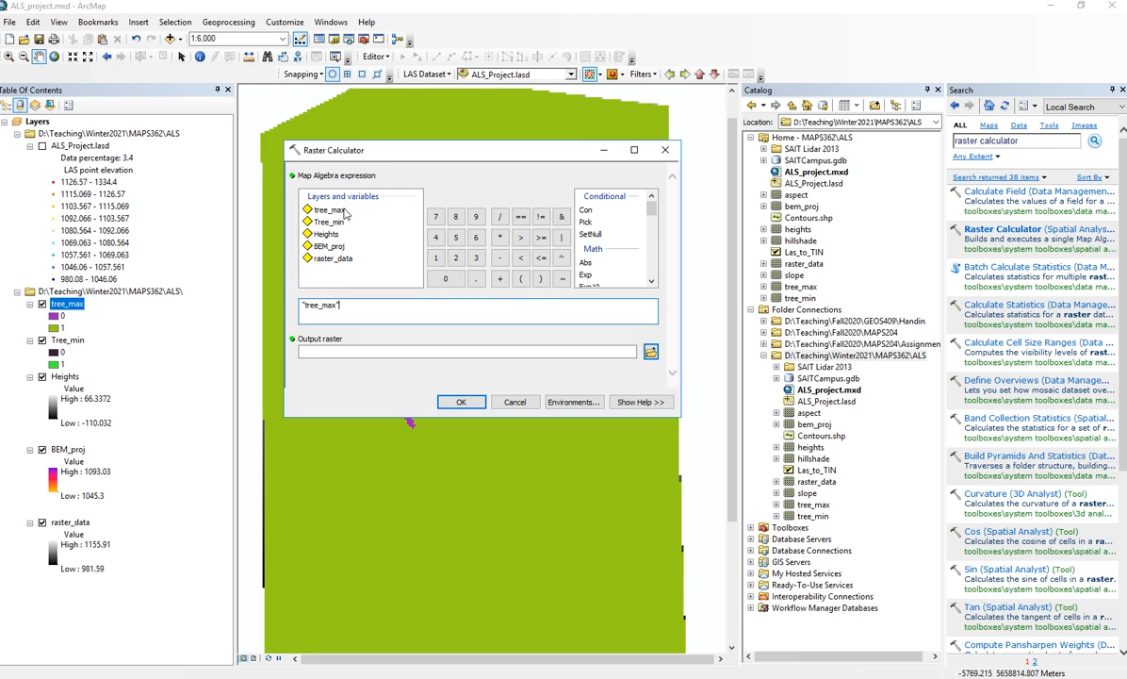
click(498, 238)
double_click(329, 222)
click(649, 352)
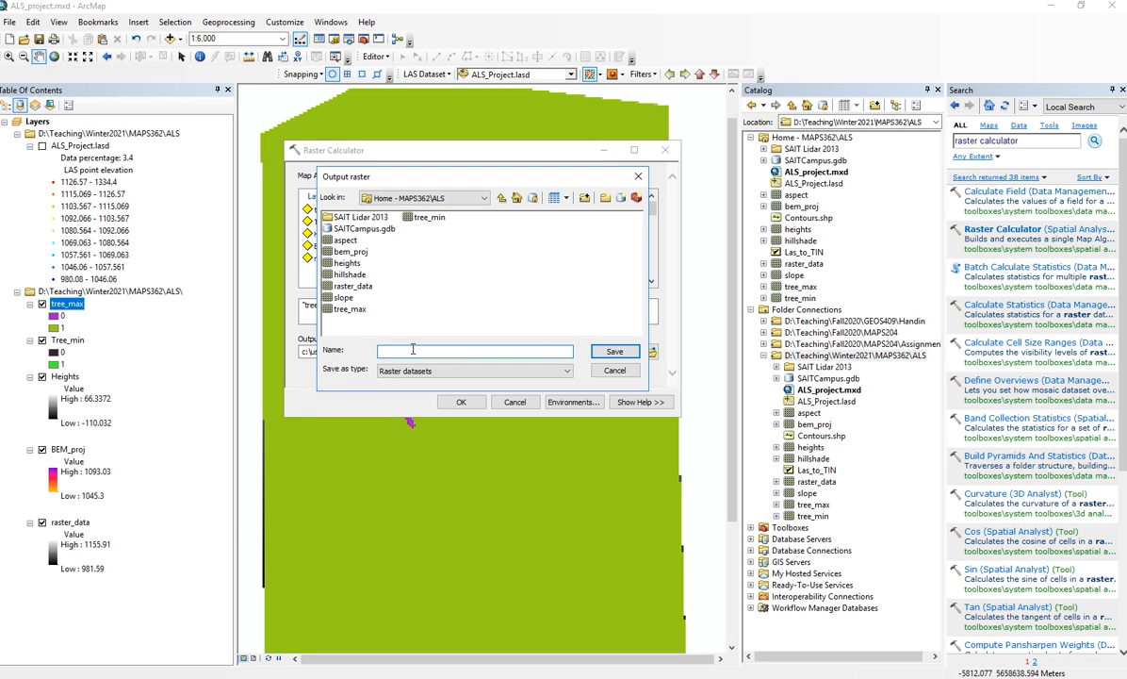
text(trees_only)
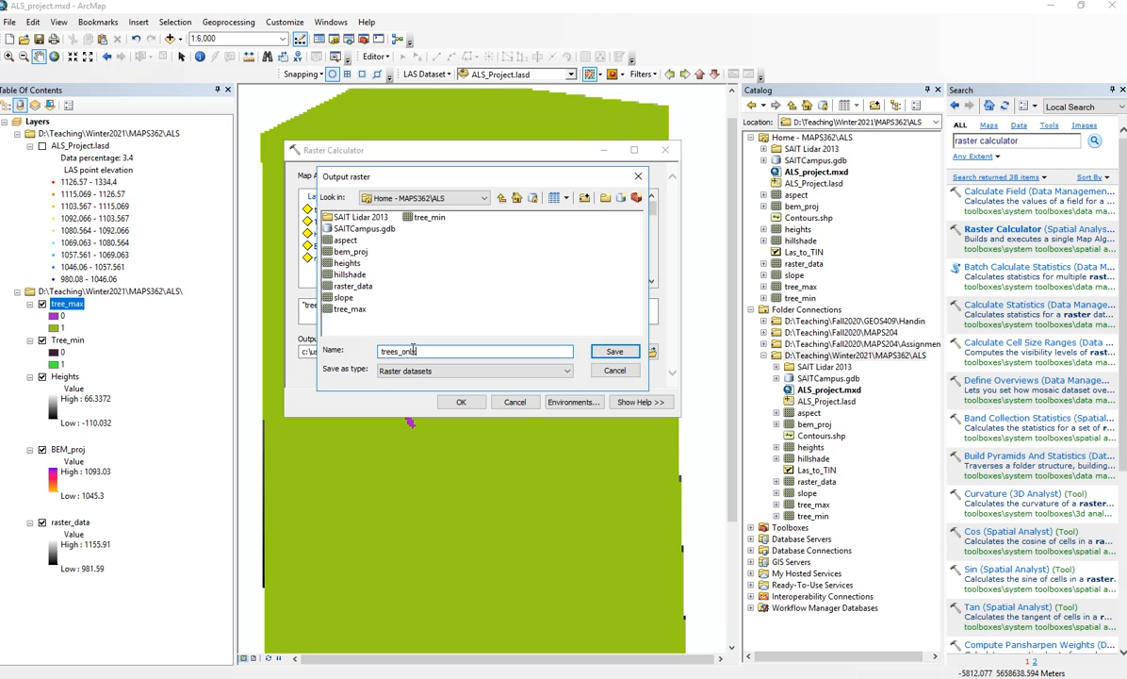
click(617, 350)
click(461, 401)
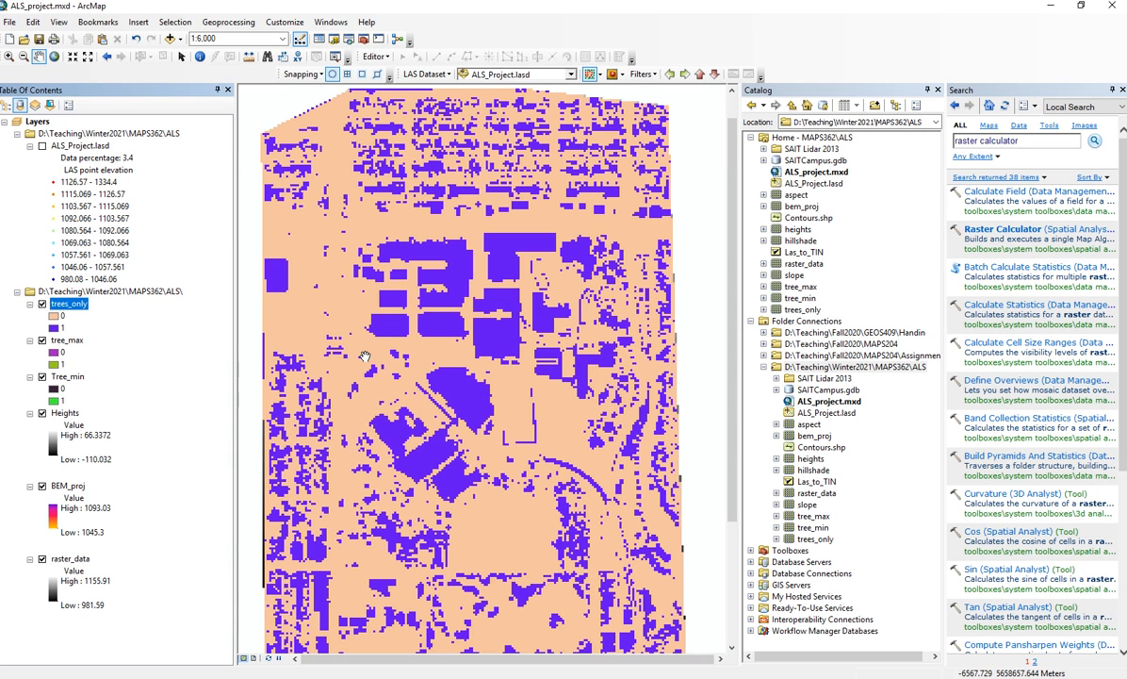
Search the tools for "zonal statistics" and open the Spatial Analyst Zonal Statistics tool.
click(980, 140)
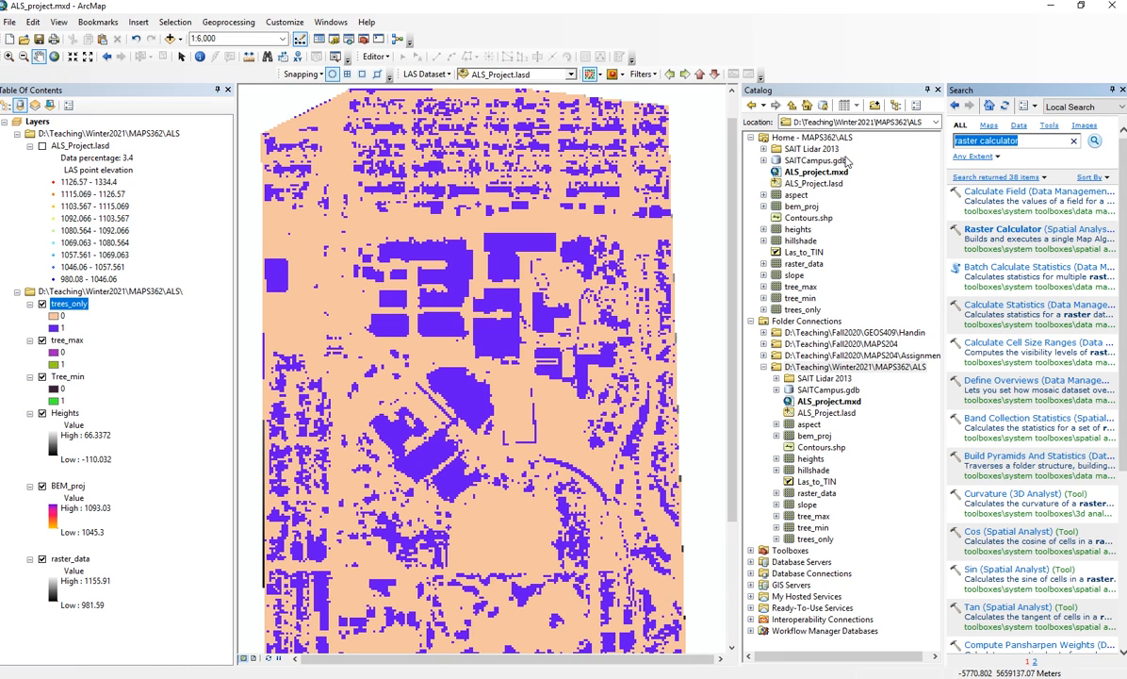
key(BackSpace)
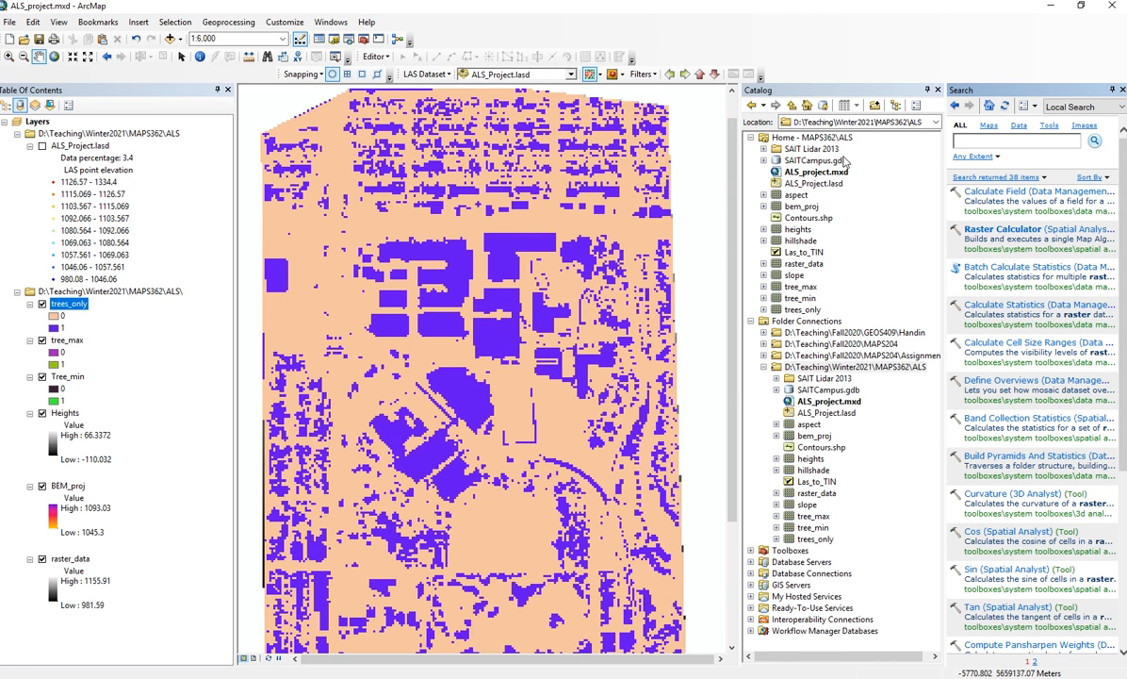
text(zonal statistics)
key(Return)
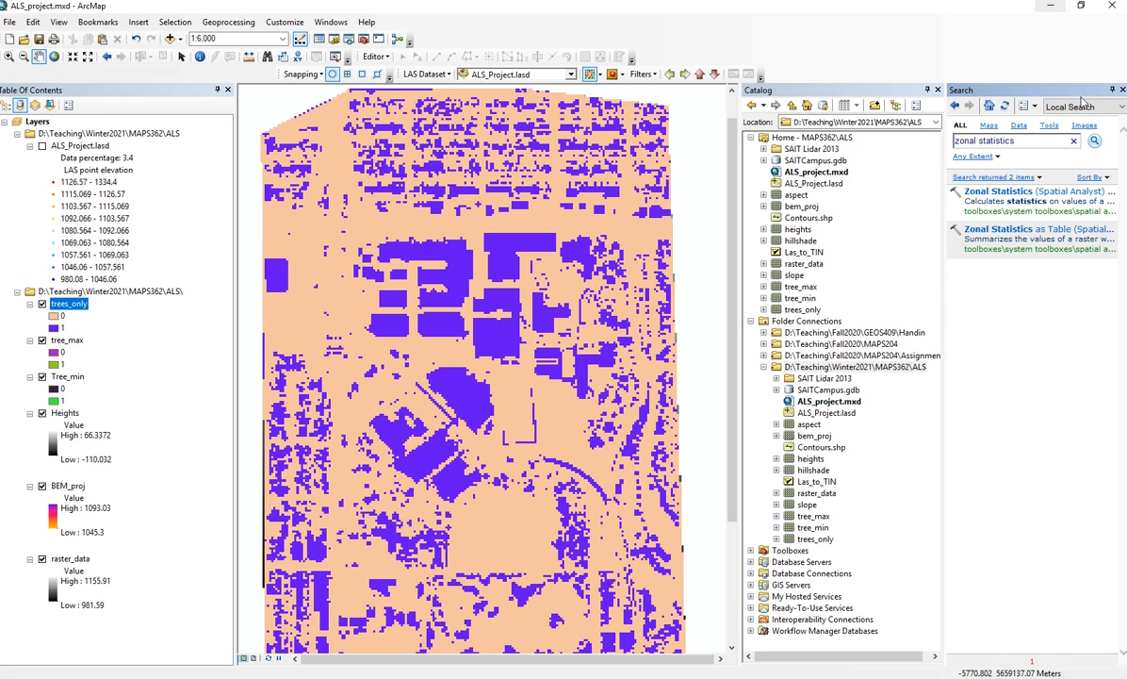
click(1000, 191)
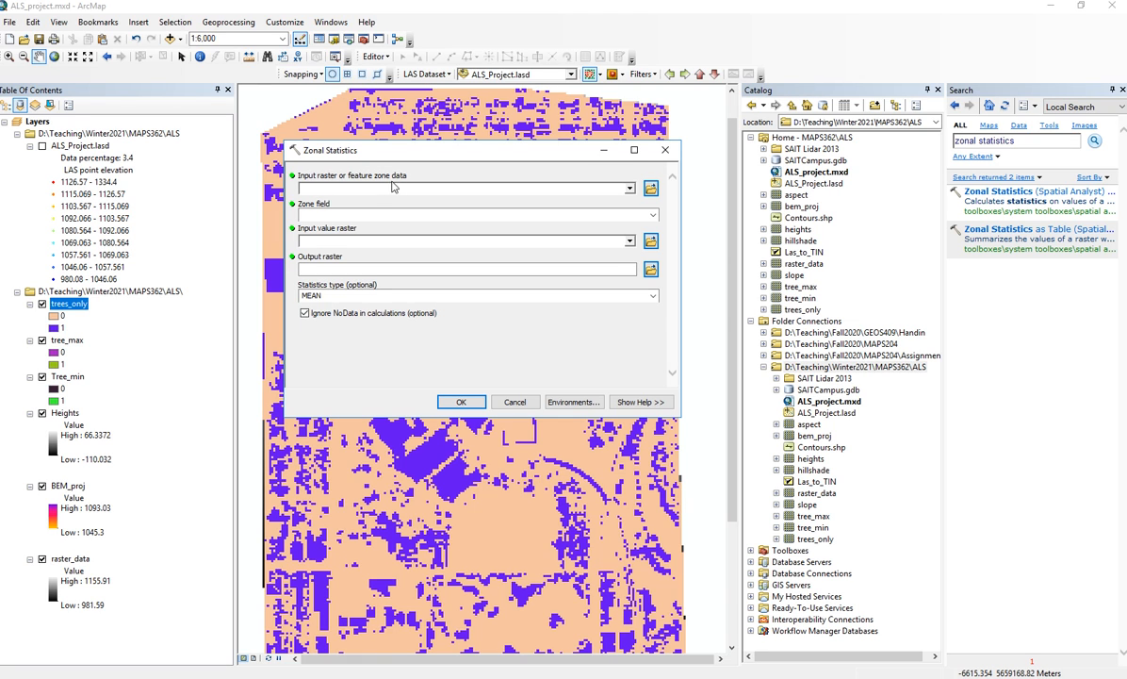
Set the zone data to trees_only with VALUE as the zone field, and use Heights as the input value raster.
click(629, 189)
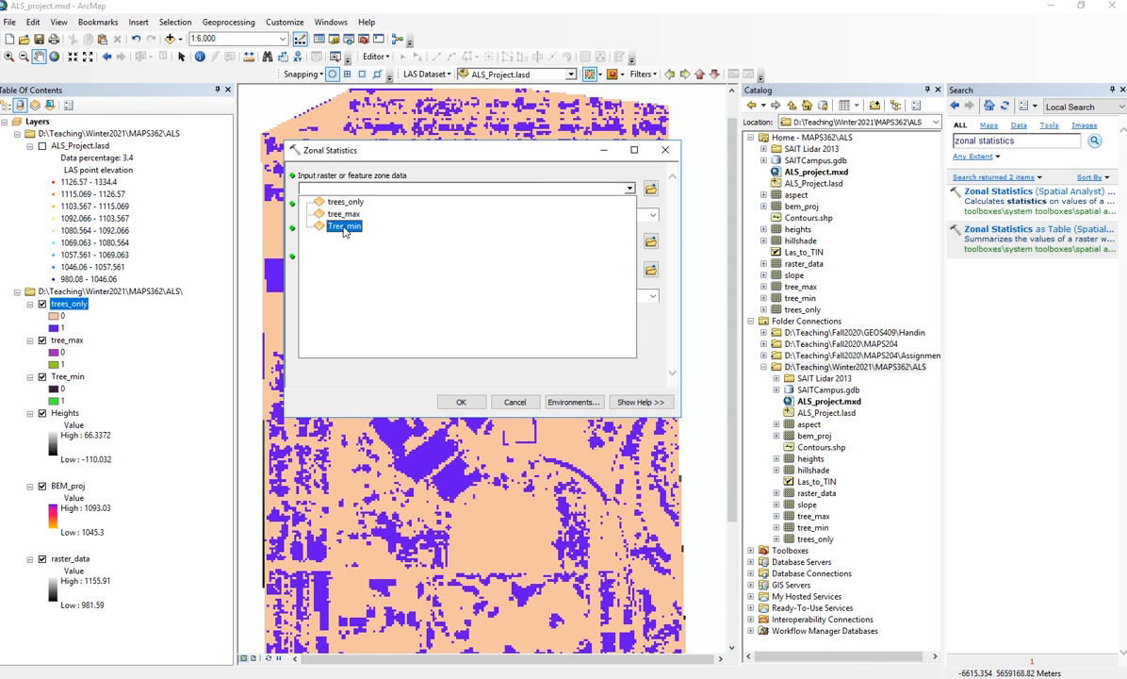
click(332, 200)
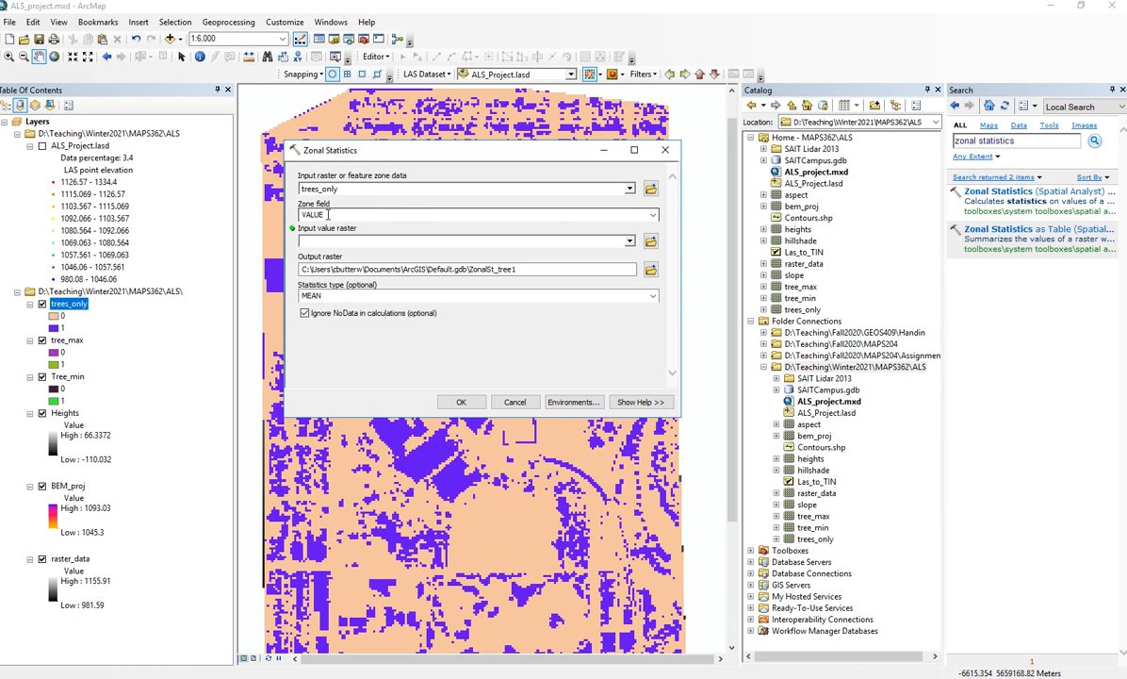
click(650, 217)
click(609, 222)
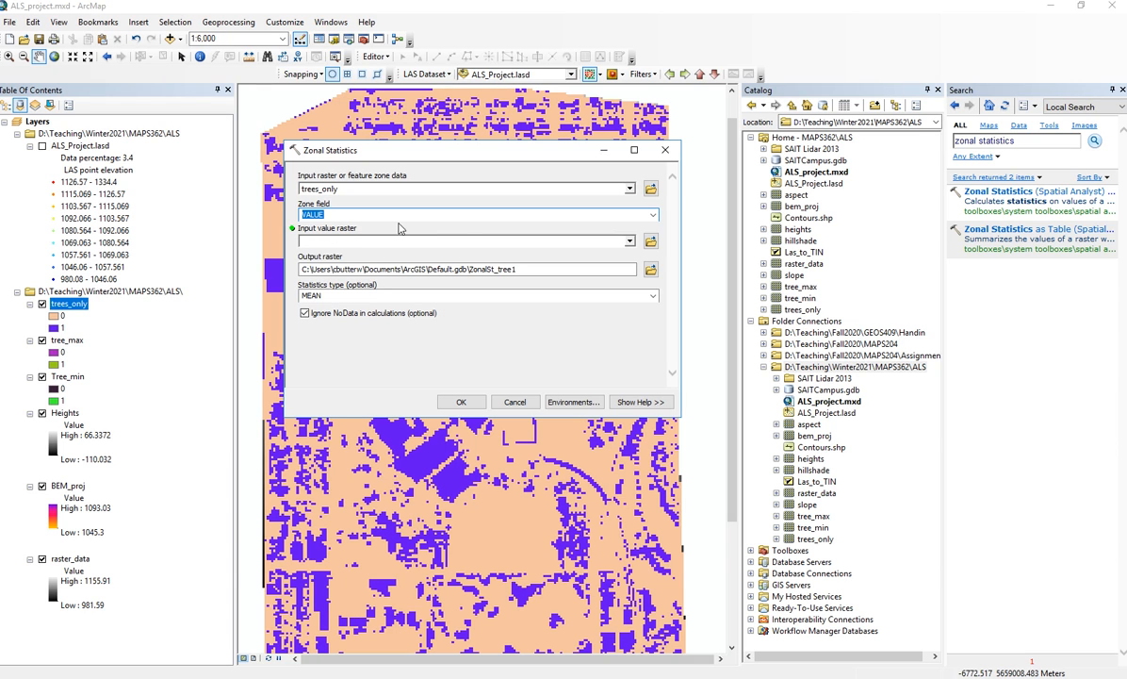
click(592, 241)
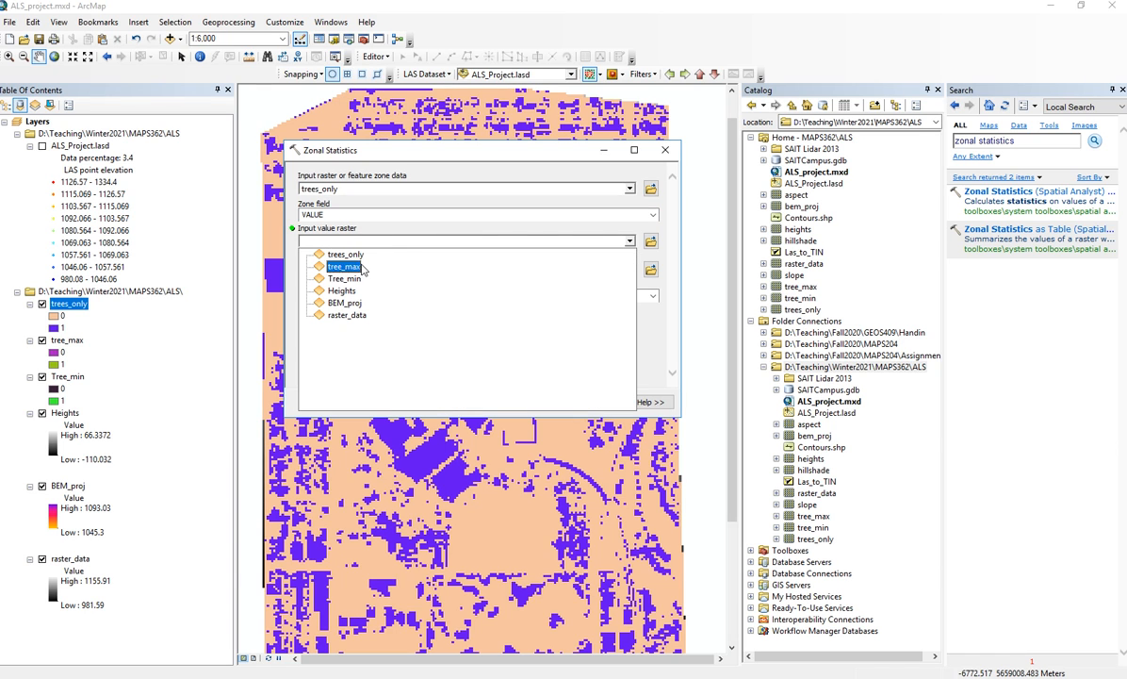
click(345, 291)
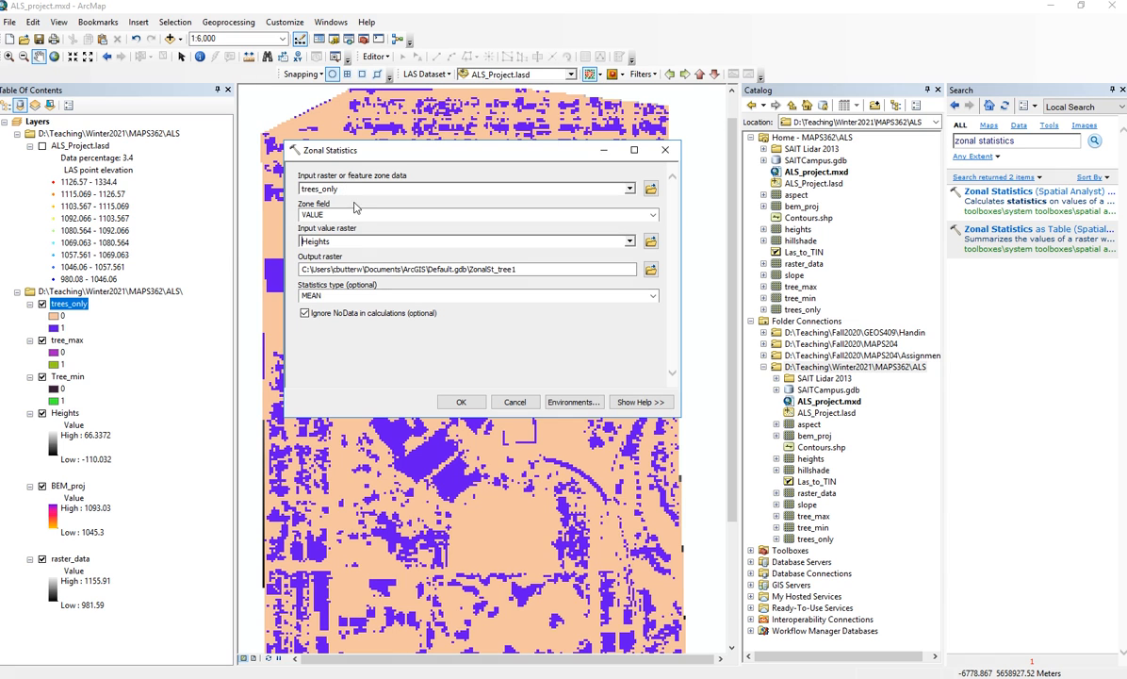
Save the zonal output as stat_raster in the MAPS362\ALS folder, keep the statistics type MEAN, and run the tool.
click(649, 271)
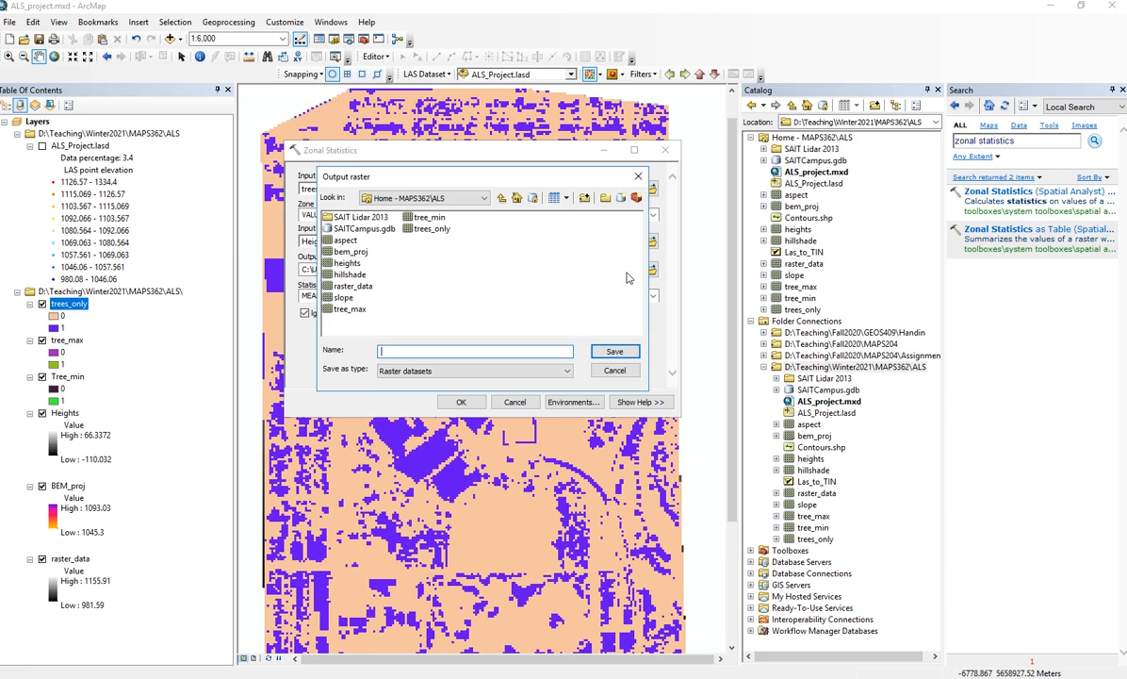
text(stat_raster)
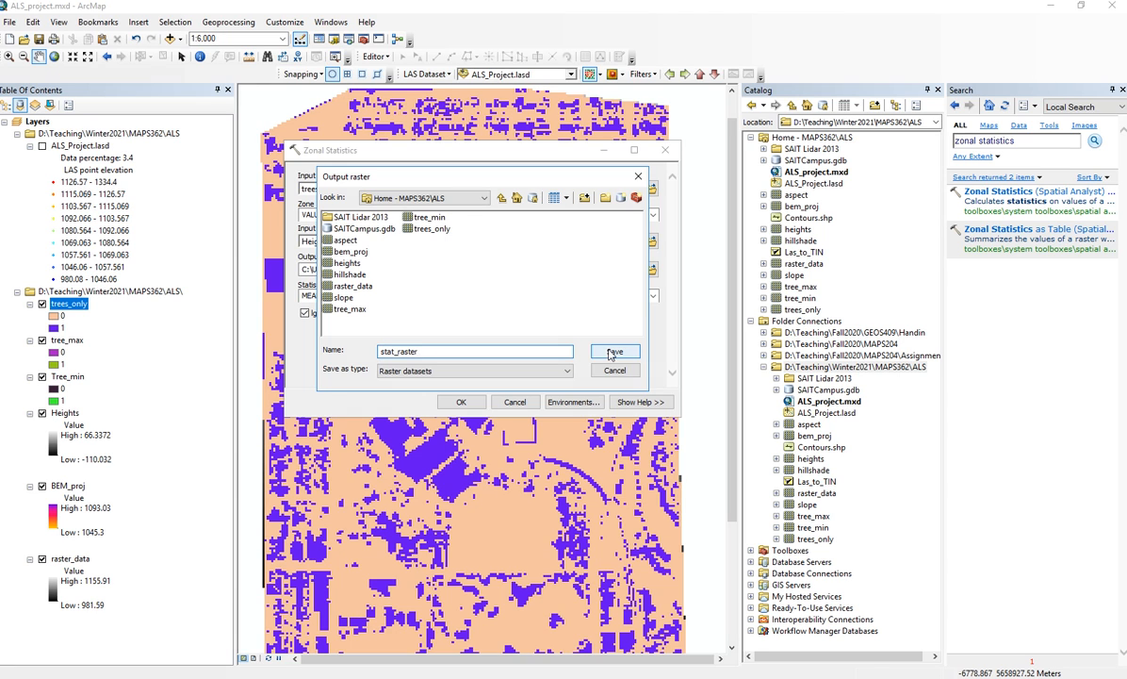
click(612, 351)
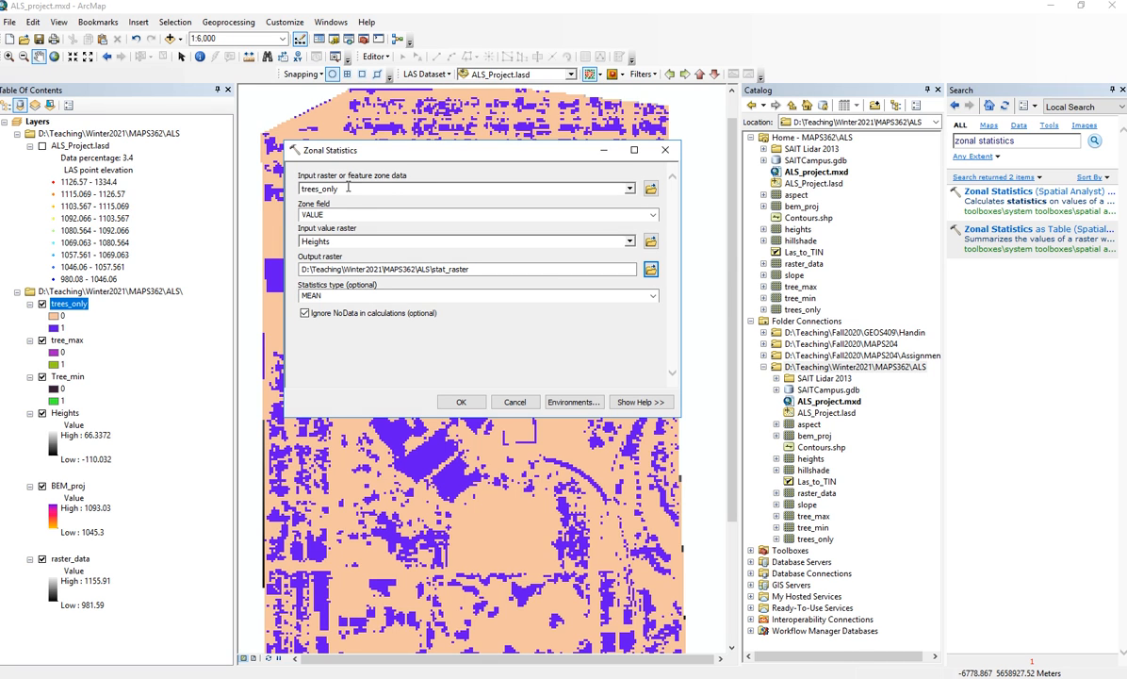
click(655, 298)
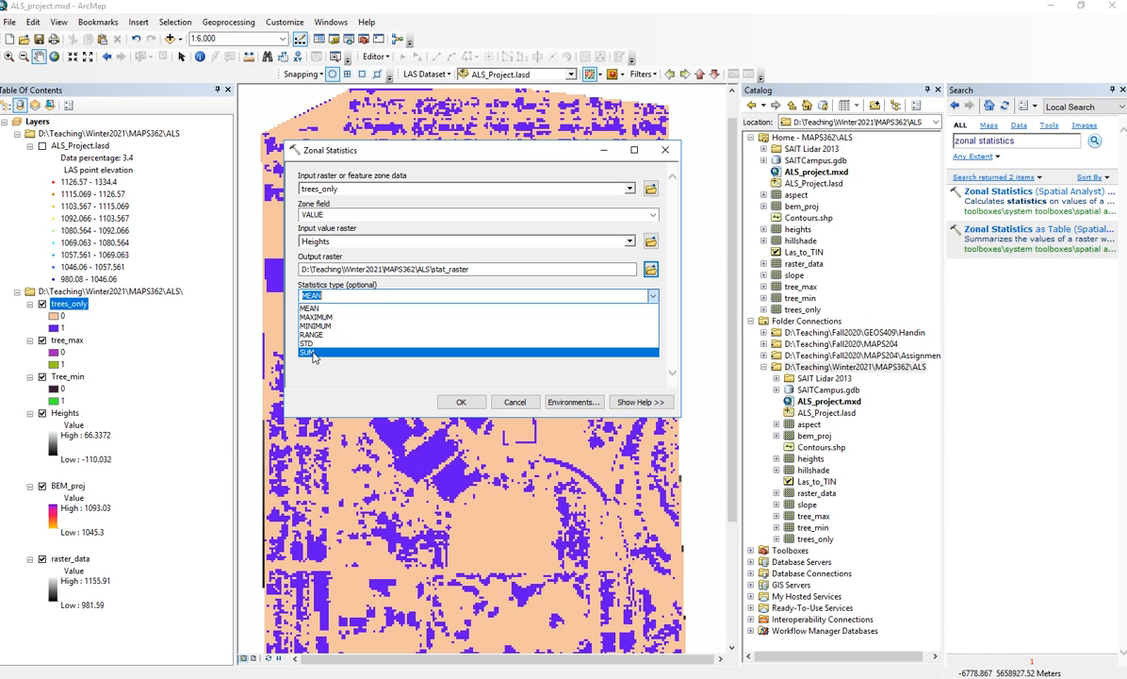
click(321, 294)
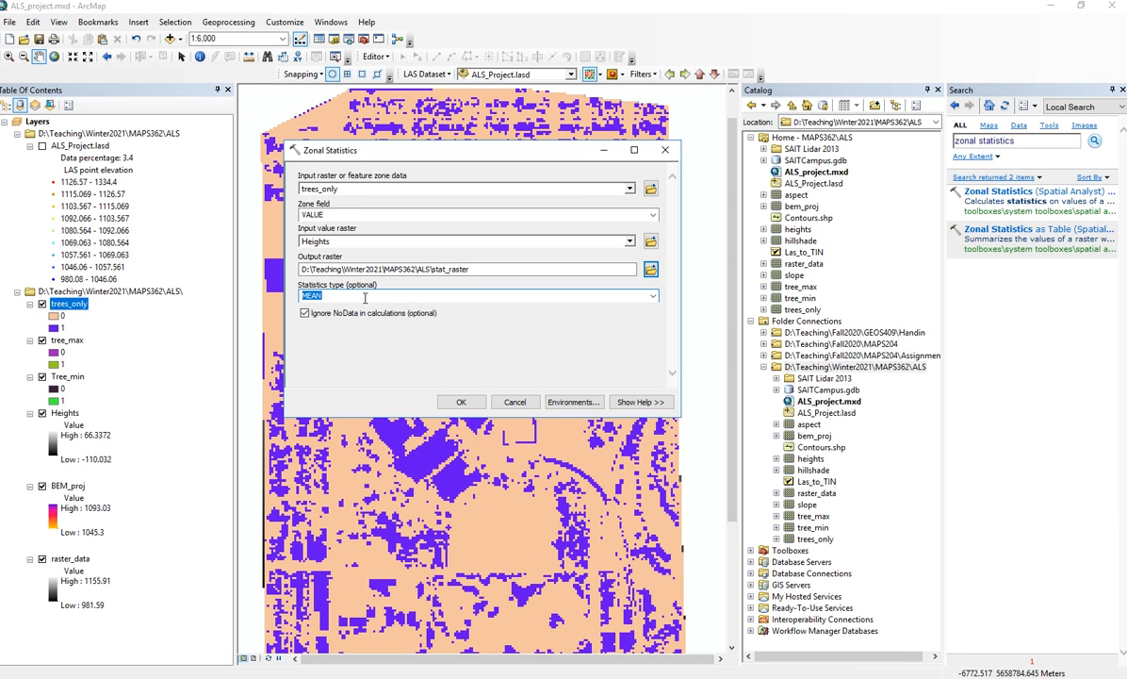
click(459, 402)
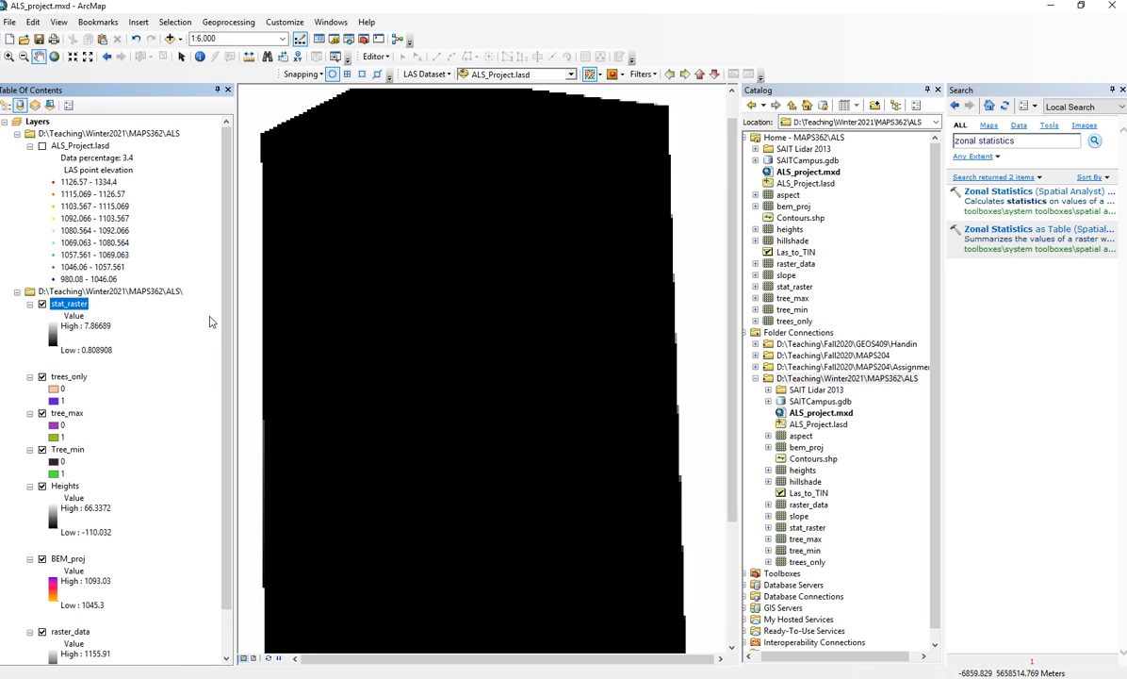
drag(734, 234, 737, 264)
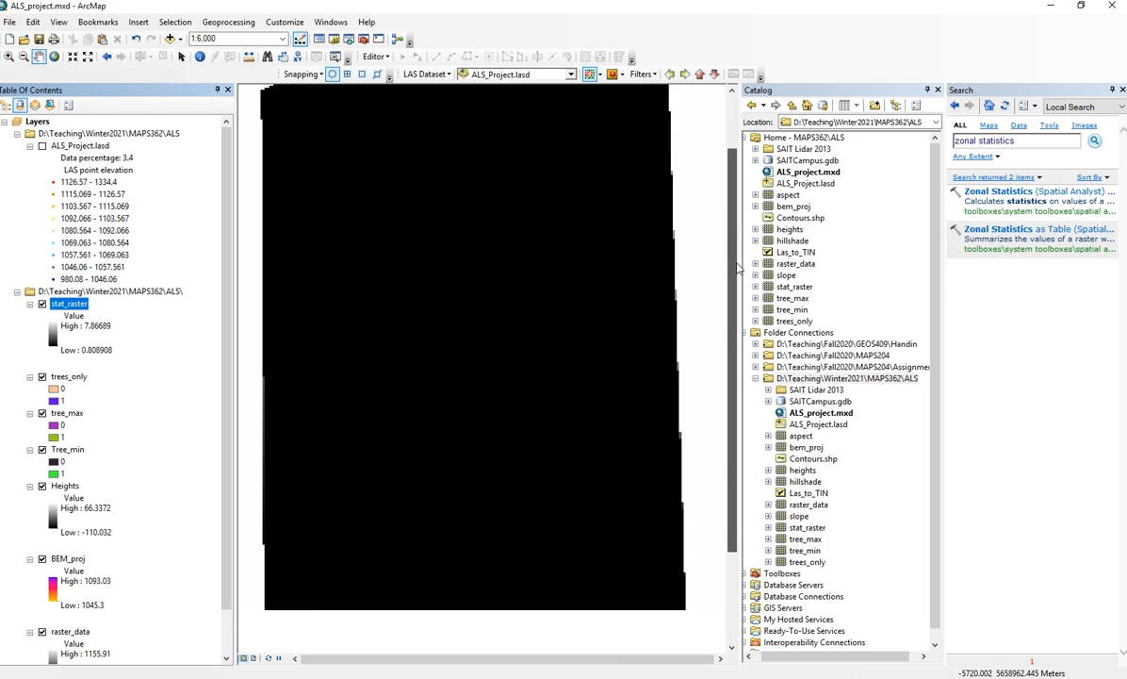